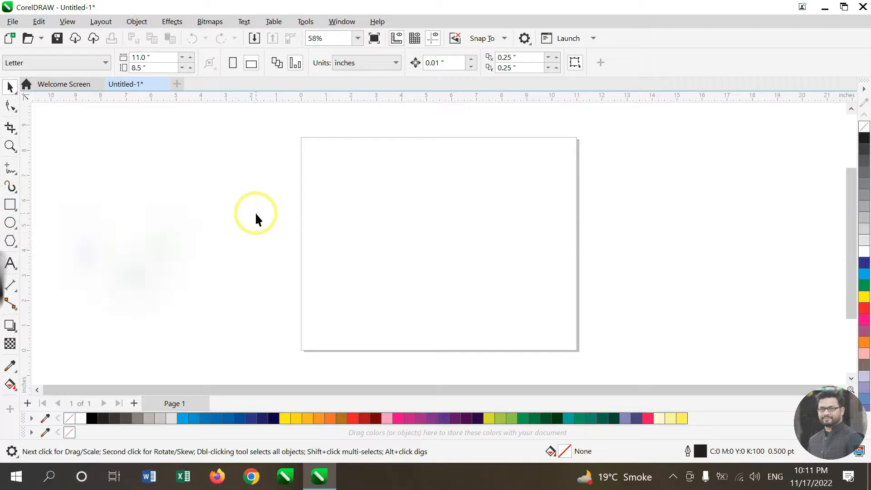
# Step: Draw a rectangle about 9.13 by 4.87 inches on the page and return to the Pick tool
pyautogui.press('F6')
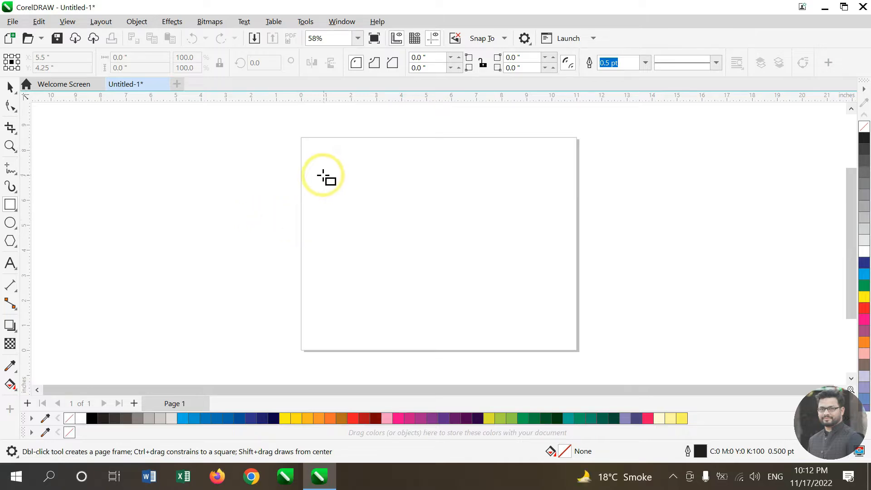
pyautogui.moveTo(322, 175)
pyautogui.mouseDown()
pyautogui.moveTo(446, 253)
pyautogui.moveTo(551, 297)
pyautogui.mouseUp()
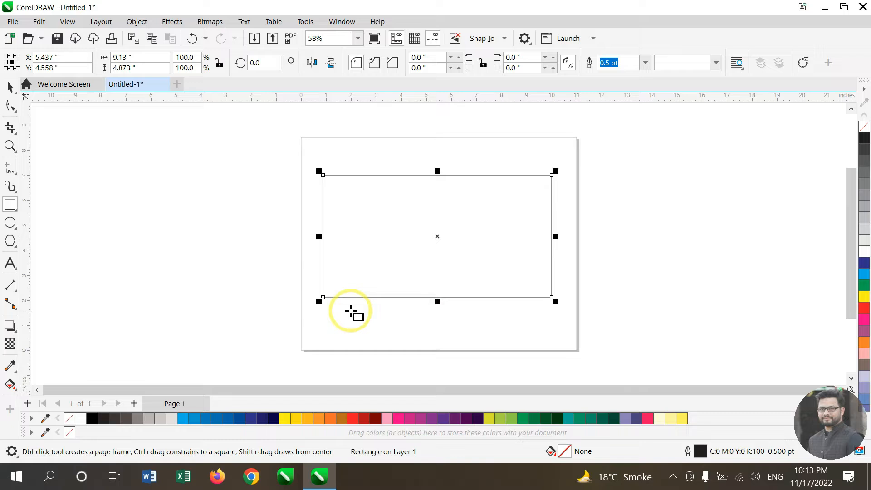
pyautogui.press('space')
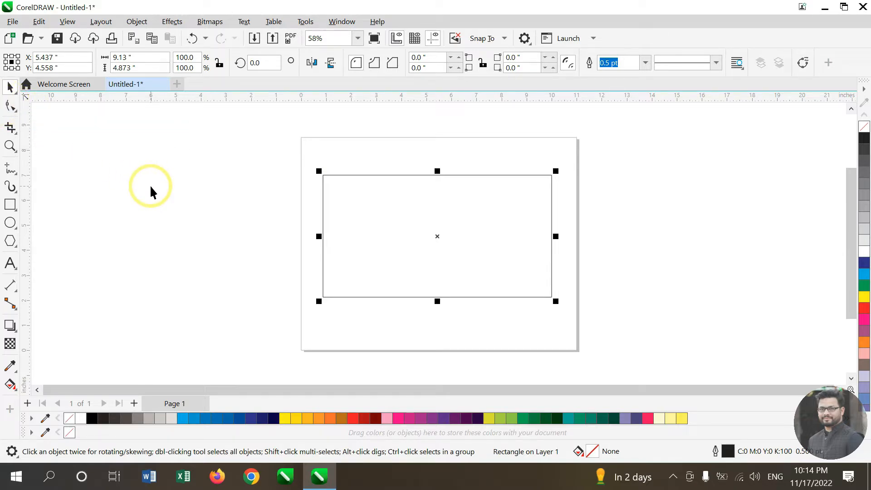
# Step: Switch to the Shape tool, convert the rectangle to curves, and undo the conversion
pyautogui.press('F10')
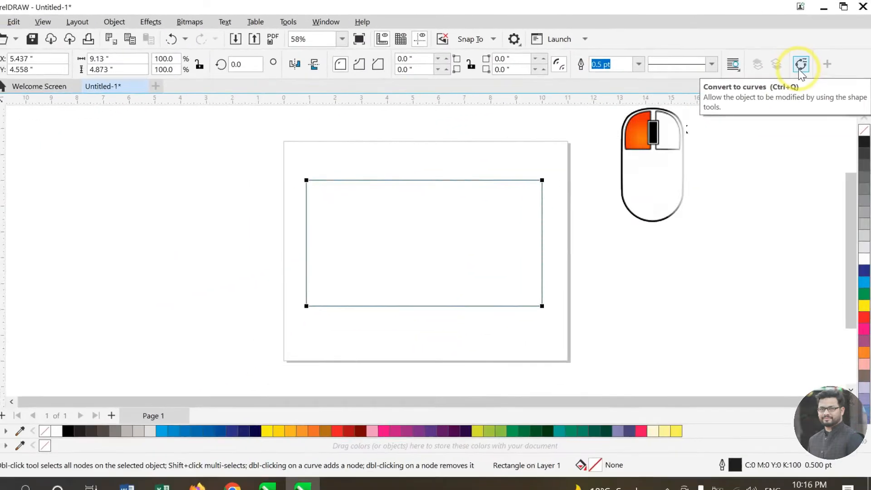
pyautogui.click(806, 72)
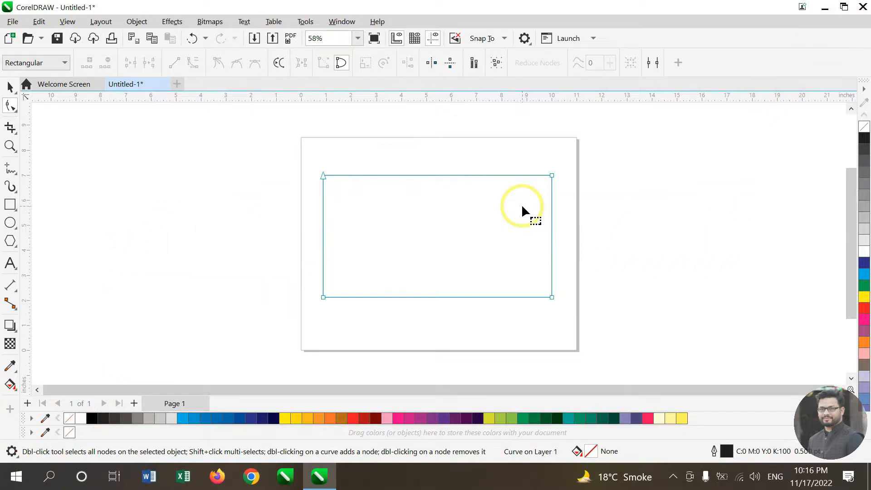
pyautogui.hotkey('ctrl', 'z')
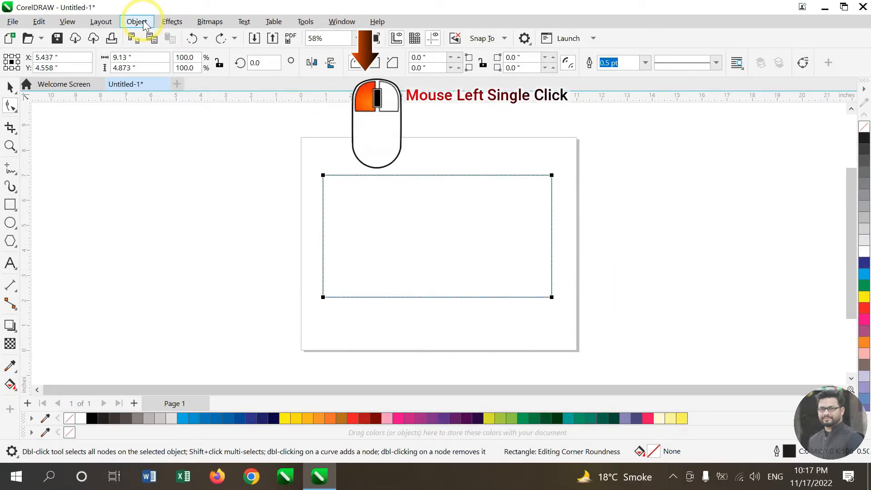
# Step: Convert the rectangle to curves through the Object commands, then undo the conversion
pyautogui.click(144, 24)
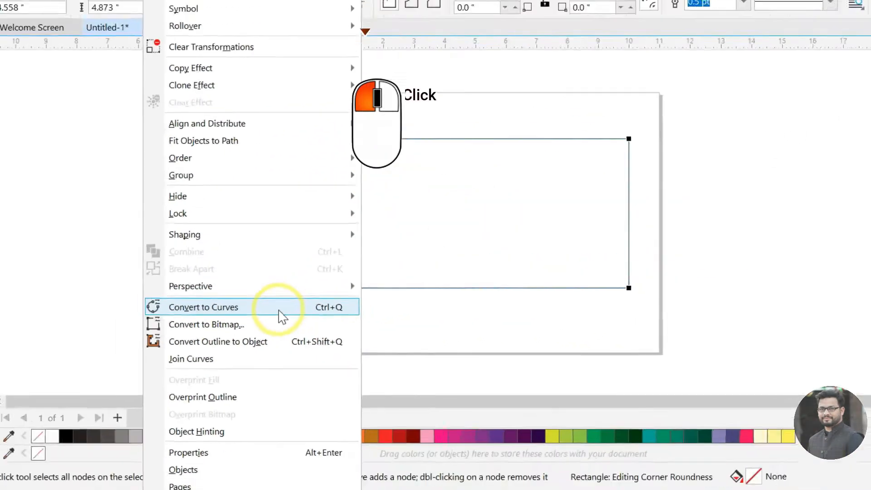
pyautogui.click(279, 314)
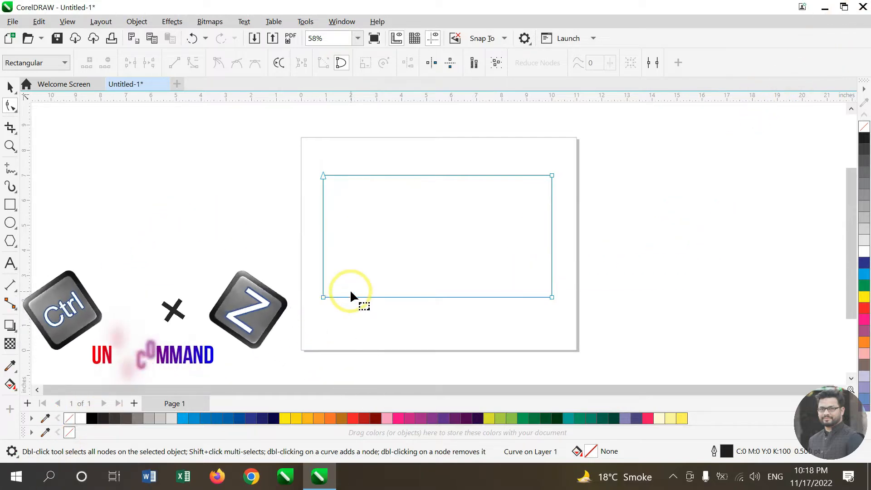
pyautogui.hotkey('ctrl', 'z')
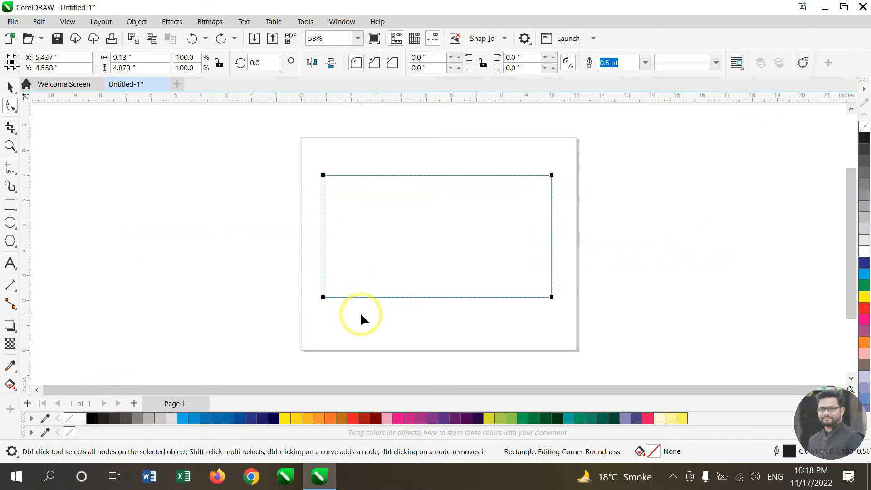
# Step: Convert the rectangle to curves from its context commands, then undo it once more
pyautogui.rightClick(406, 180)
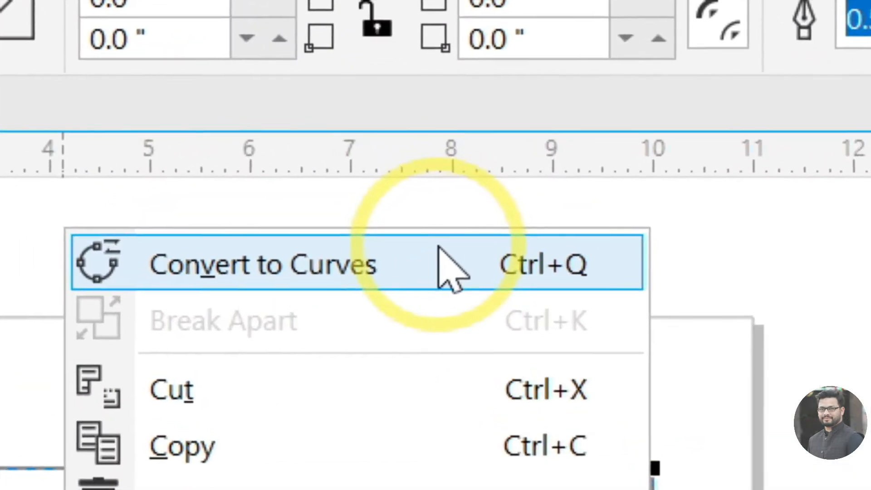
pyautogui.click(498, 120)
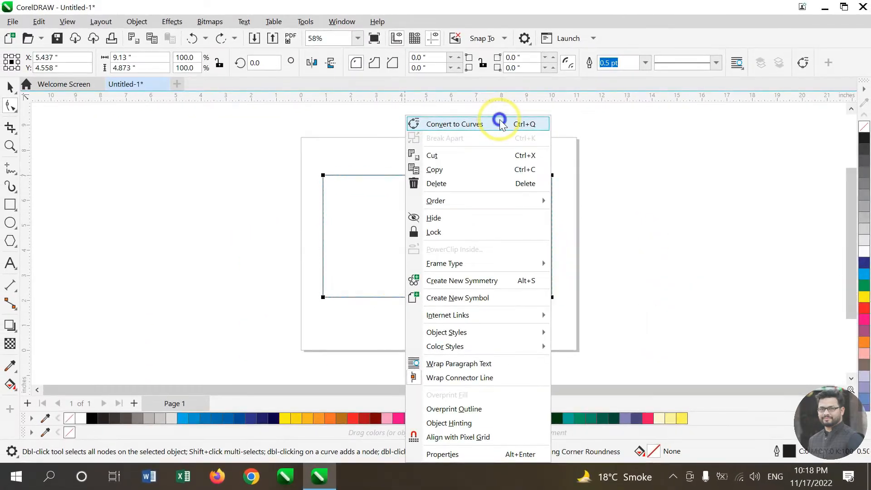
pyautogui.click(440, 249)
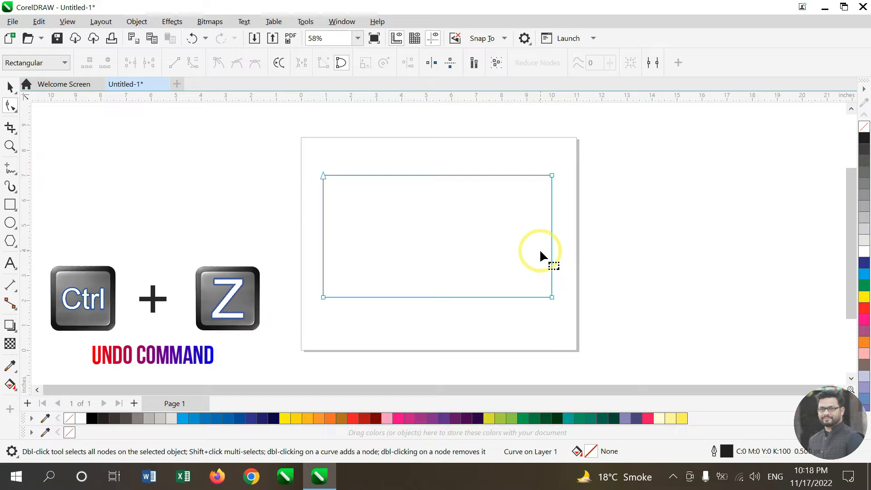
pyautogui.hotkey('ctrl', 'z')
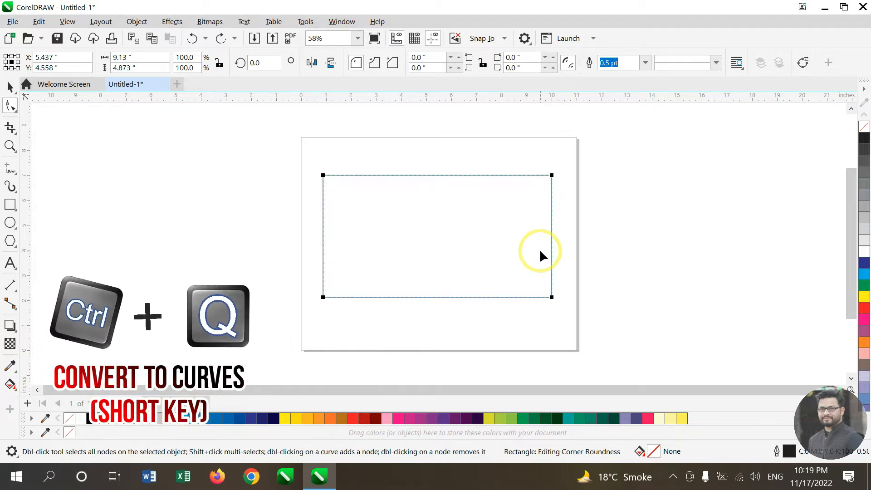
# Step: Convert the rectangle to curves and add a node at the middle of its top edge
pyautogui.hotkey('ctrl', 'q')
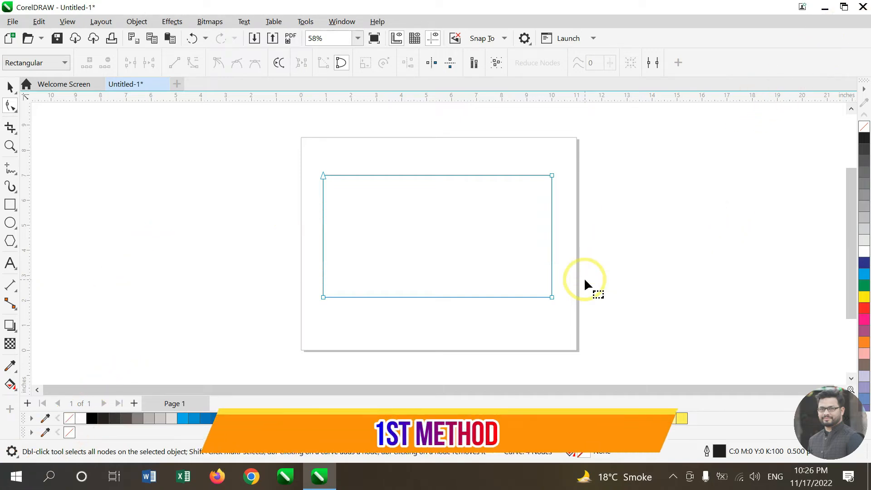
pyautogui.rightClick(439, 177)
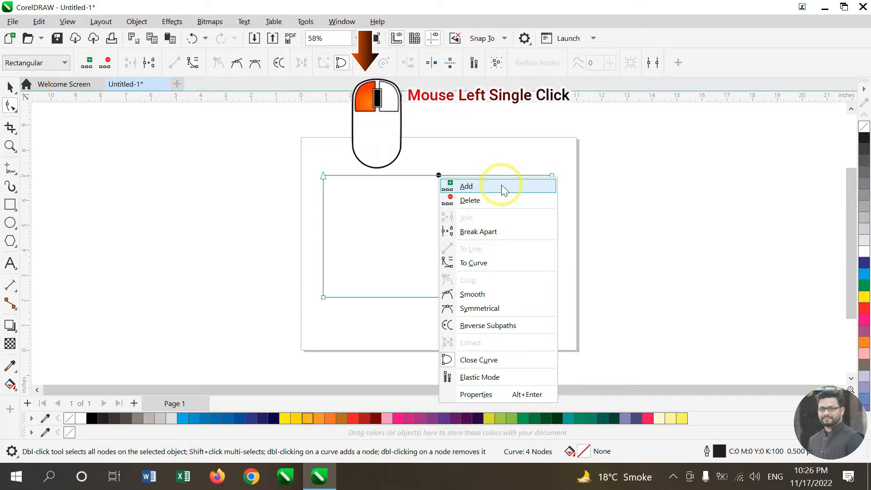
pyautogui.click(502, 186)
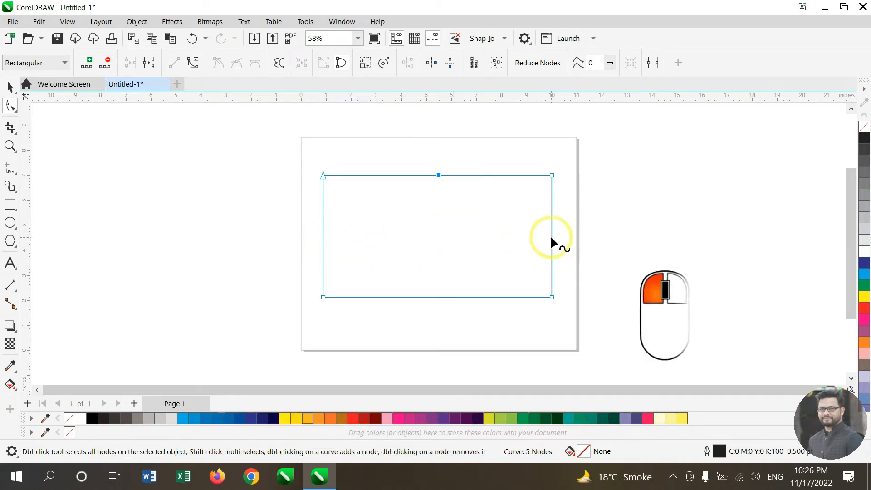
# Step: Add nodes at the middle of the rectangle's right edge and on its left edge
pyautogui.click(552, 236)
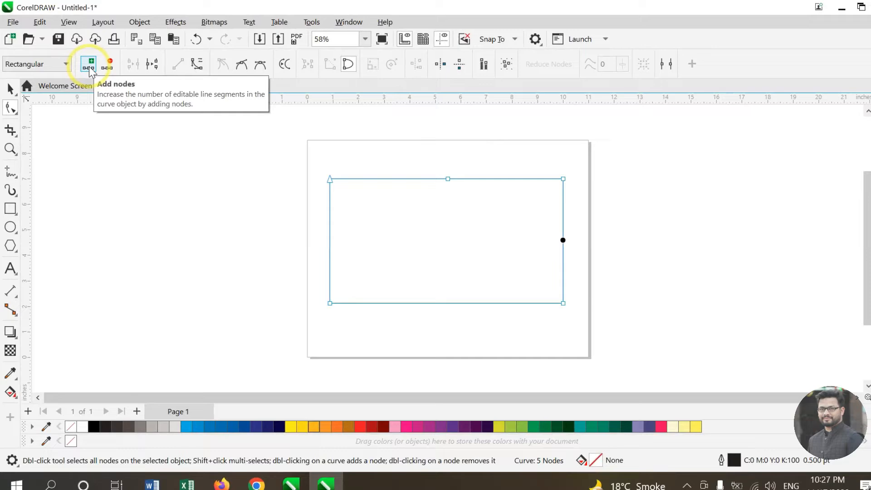
pyautogui.click(348, 240)
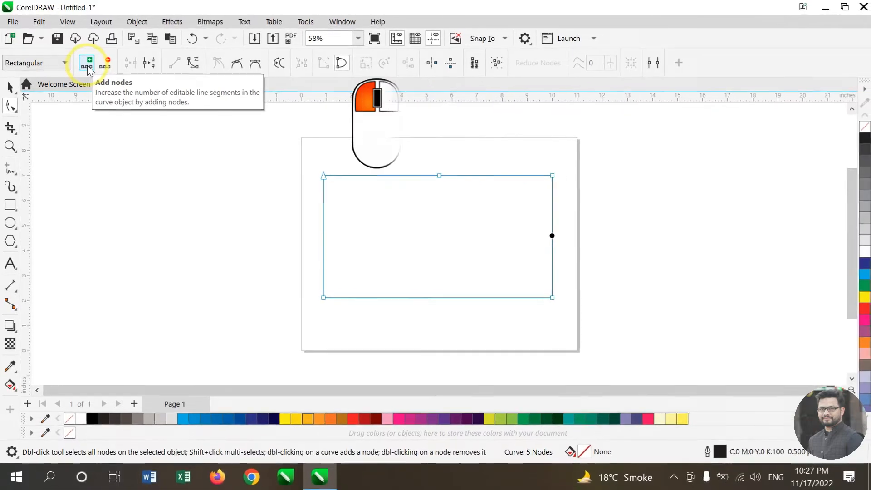
pyautogui.click(87, 66)
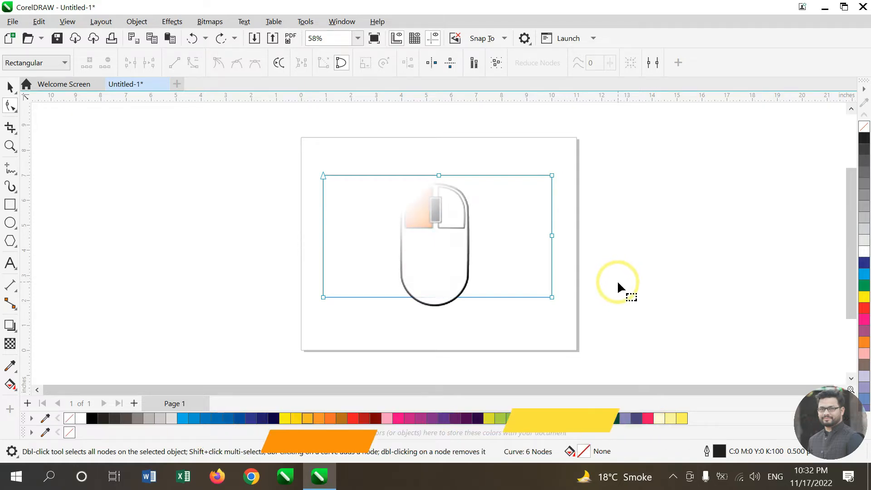
pyautogui.doubleClick(324, 240)
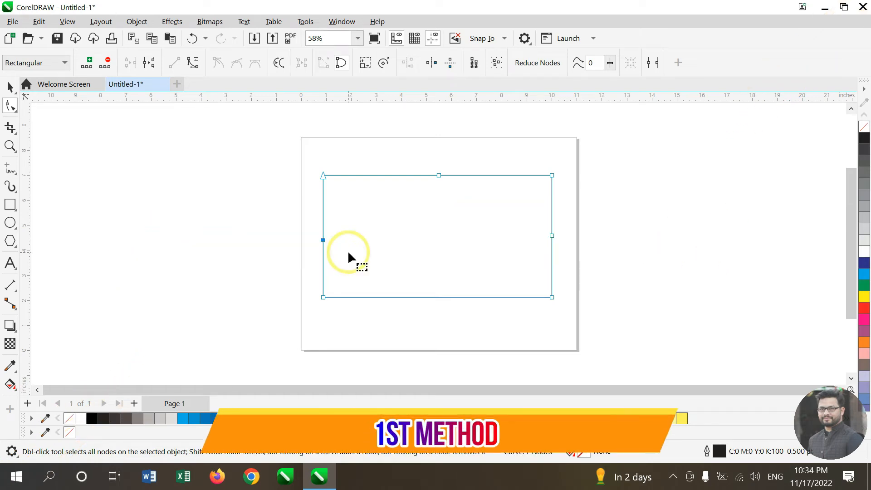
# Step: Delete the node at the middle of the top edge
pyautogui.rightClick(438, 177)
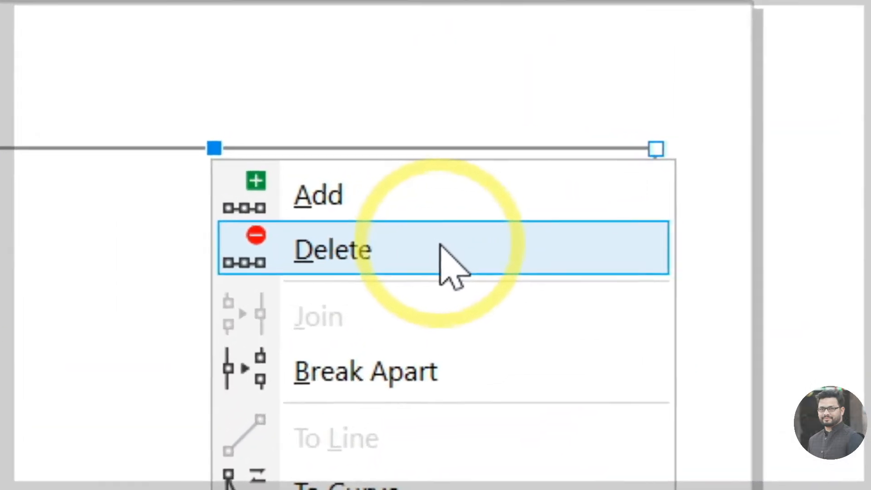
pyautogui.click(497, 201)
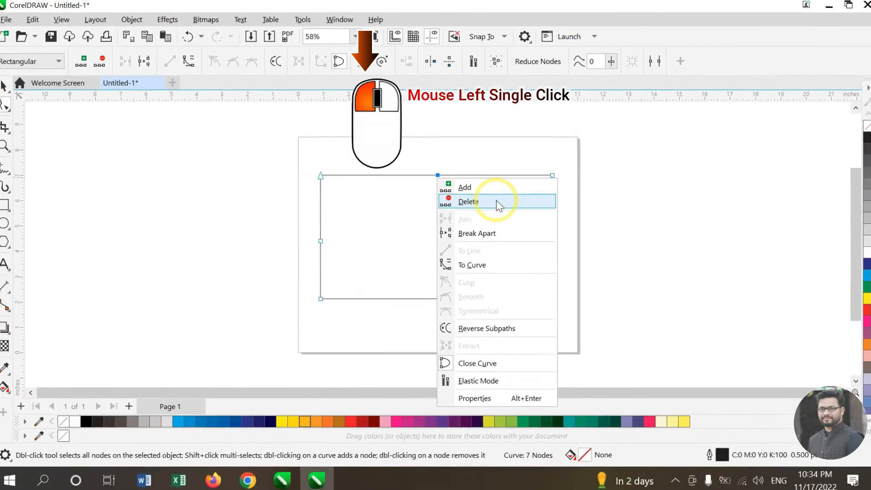
pyautogui.click(438, 245)
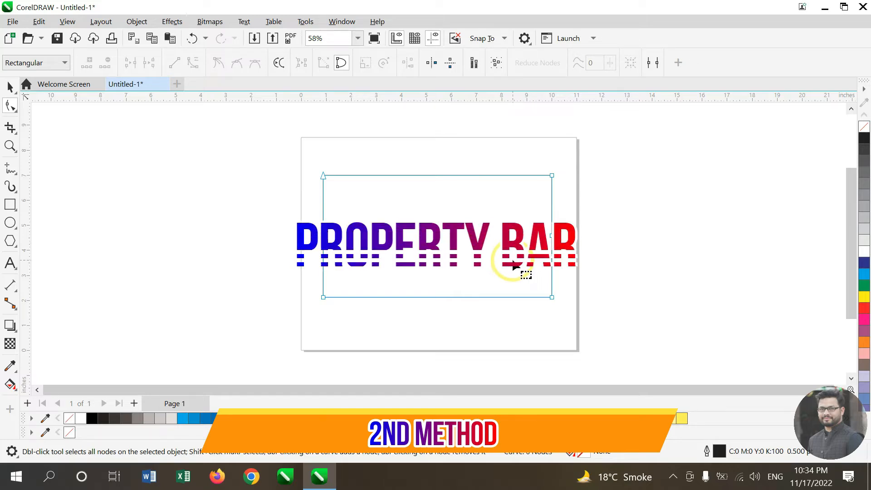
# Step: Delete the nodes on the right edge and on the left edge
pyautogui.click(549, 236)
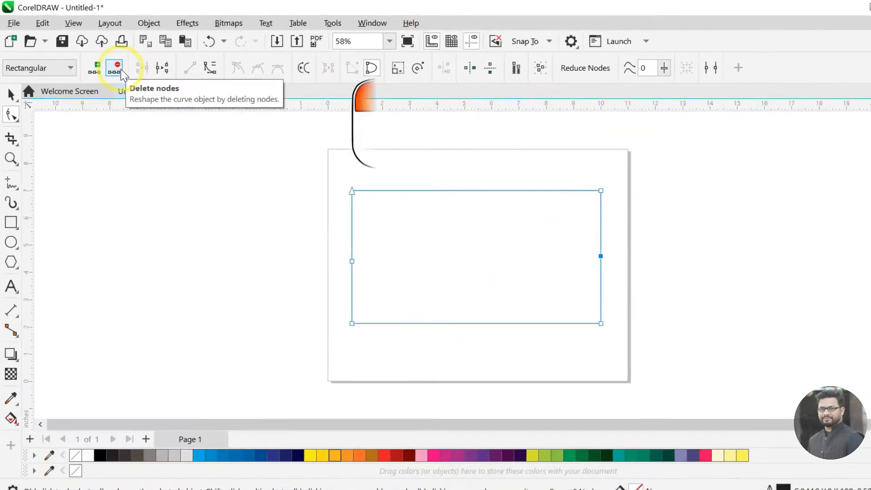
pyautogui.click(439, 247)
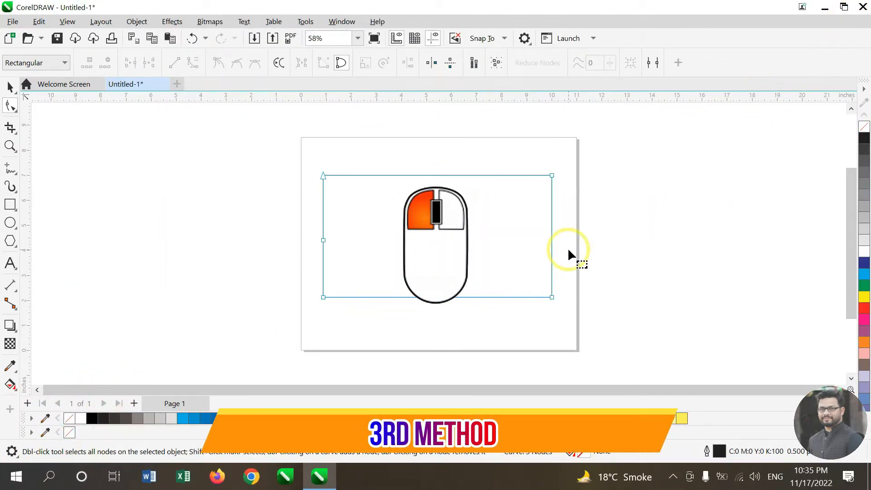
pyautogui.doubleClick(323, 242)
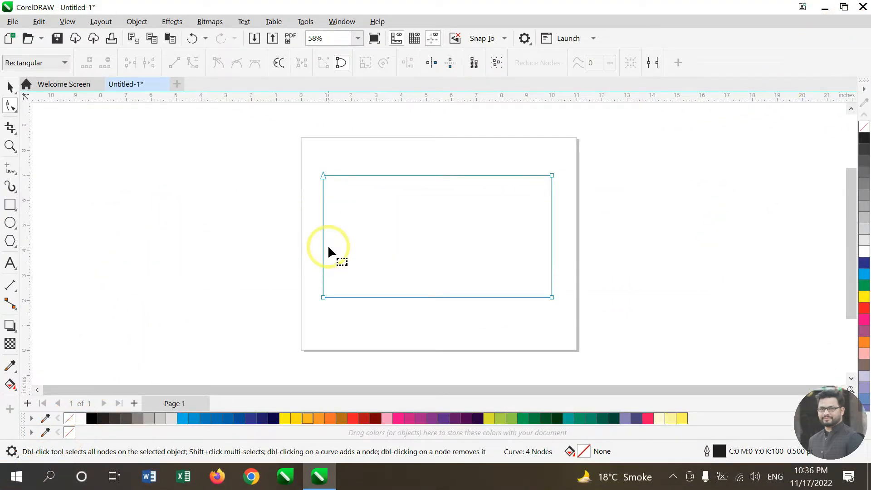
# Step: Add a node on the top edge, then select and delete it
pyautogui.doubleClick(439, 175)
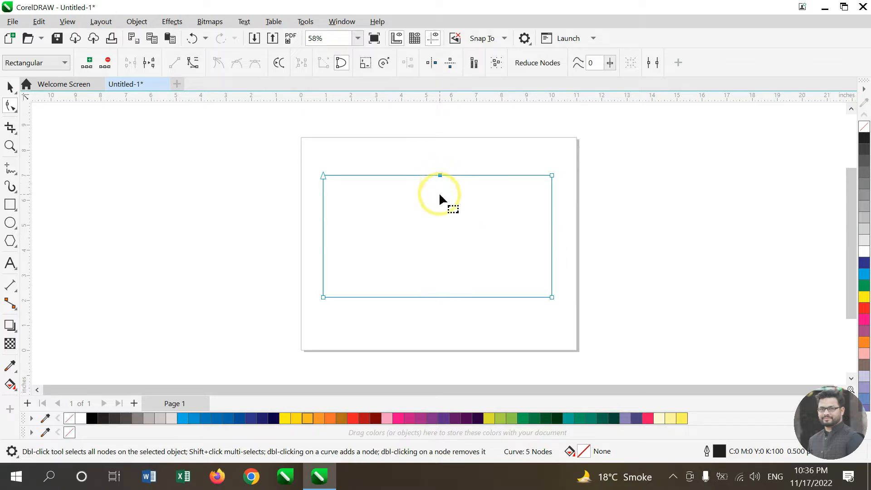
pyautogui.click(440, 179)
pyautogui.press('Delete')
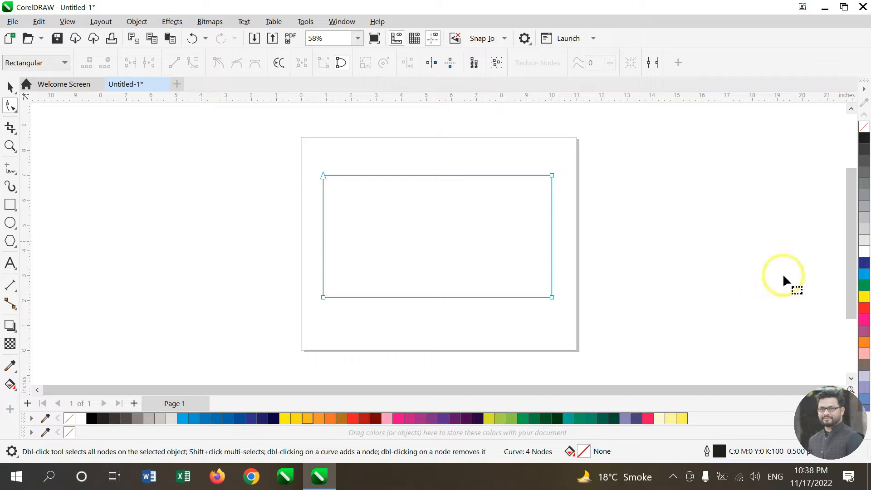
# Step: Fill the rectangle with cyan and break the curve at its top-left corner node
pyautogui.click(865, 276)
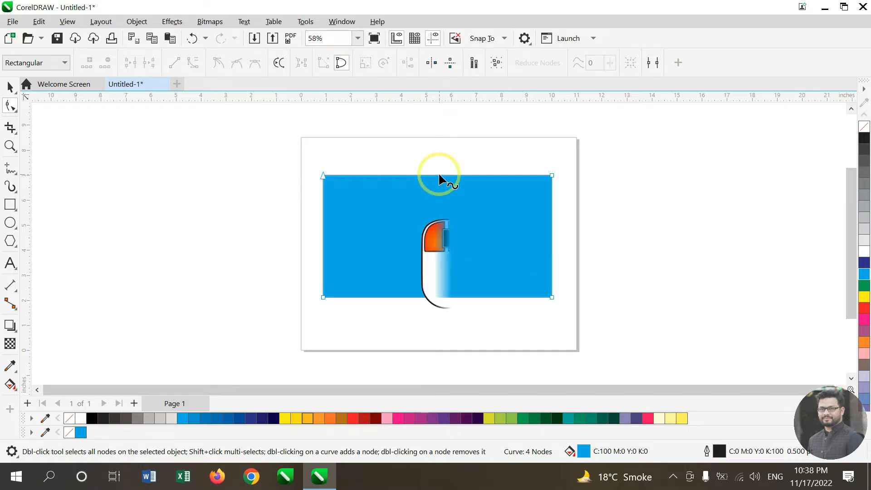
pyautogui.click(323, 176)
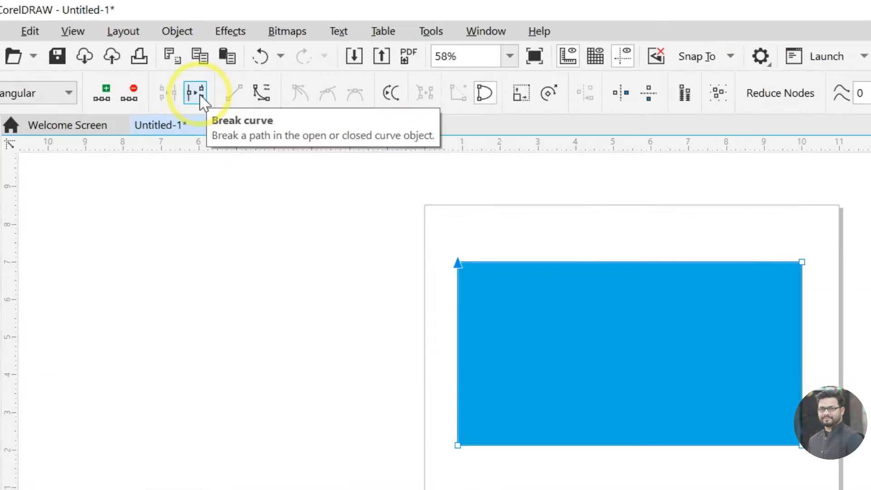
pyautogui.click(439, 248)
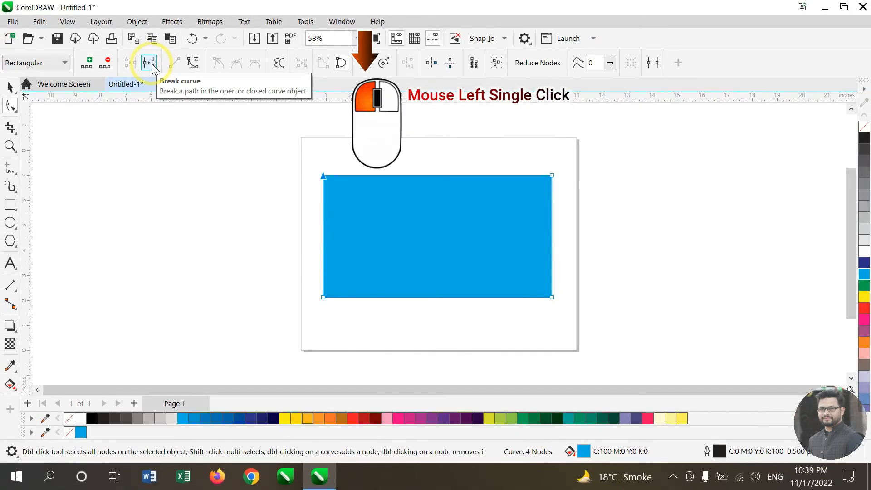
pyautogui.click(151, 64)
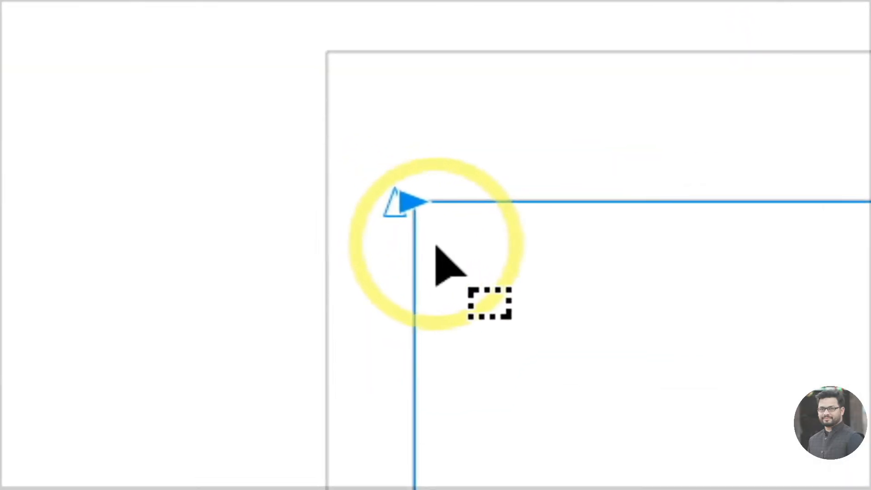
# Step: Pull the broken top-left endpoint out to the left of the page, then select the top-right node
pyautogui.click(319, 180)
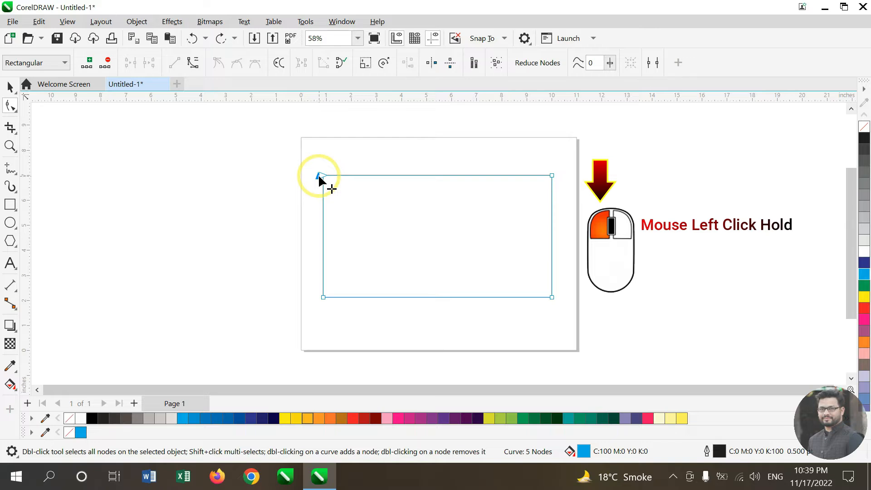
pyautogui.moveTo(319, 178); pyautogui.dragTo(249, 193)
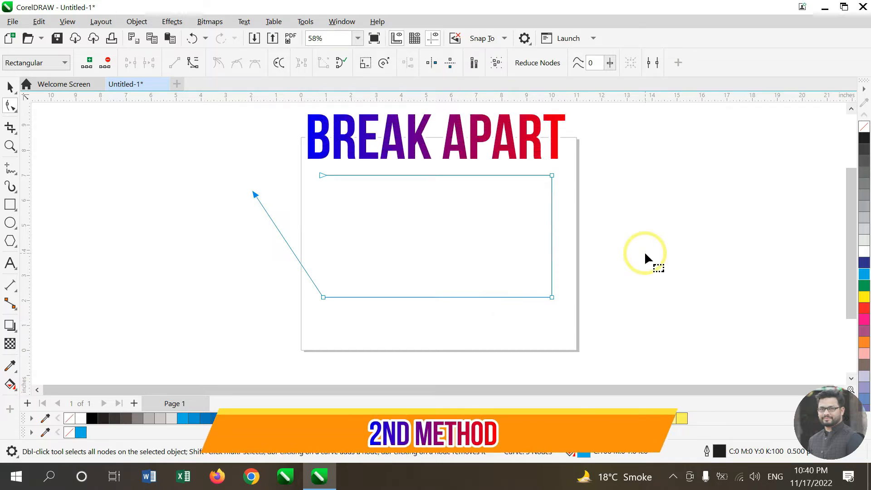
pyautogui.click(551, 176)
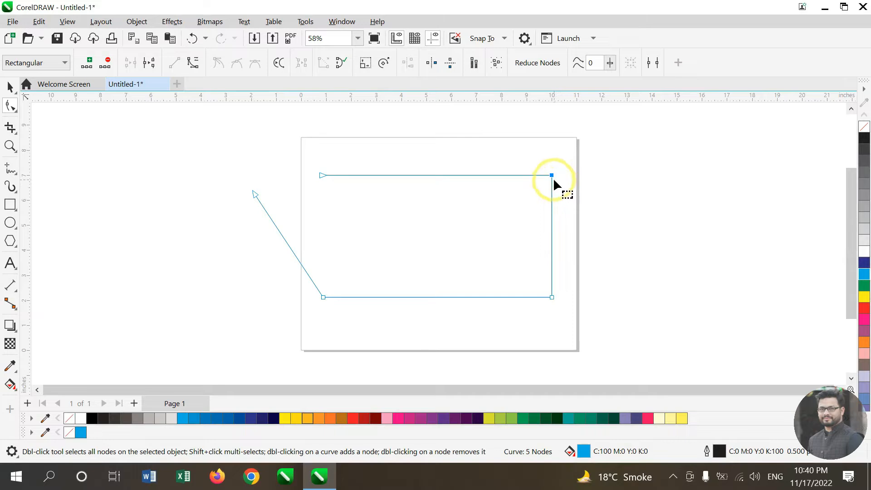
# Step: Break the curve at the top-right node and pull the new endpoint out to the right of the page
pyautogui.rightClick(551, 176)
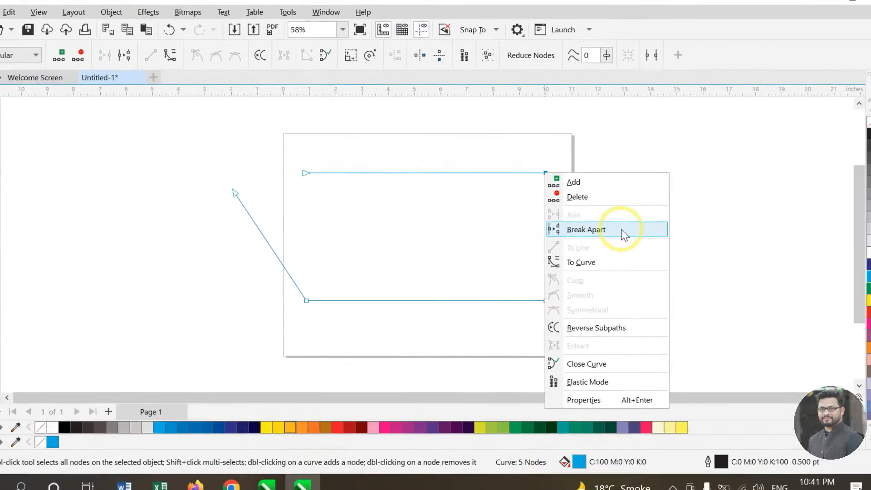
pyautogui.click(625, 229)
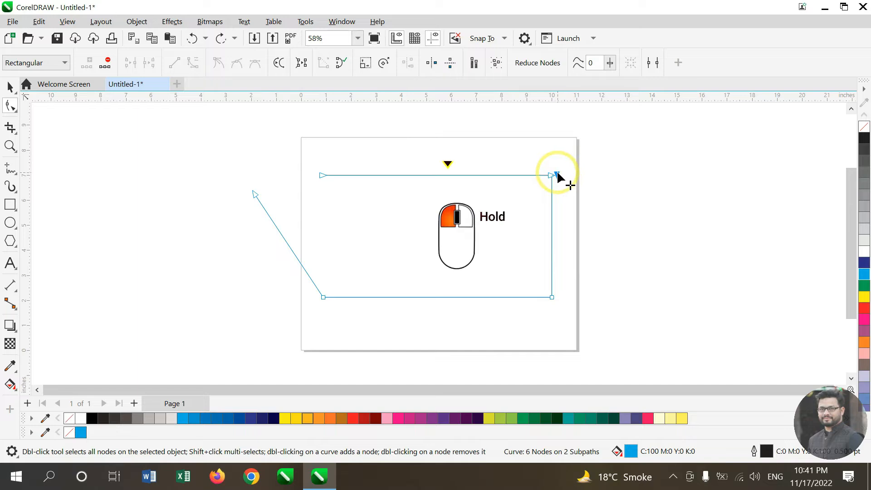
pyautogui.moveTo(557, 171); pyautogui.dragTo(557, 171)
pyautogui.moveTo(557, 171); pyautogui.dragTo(642, 196)
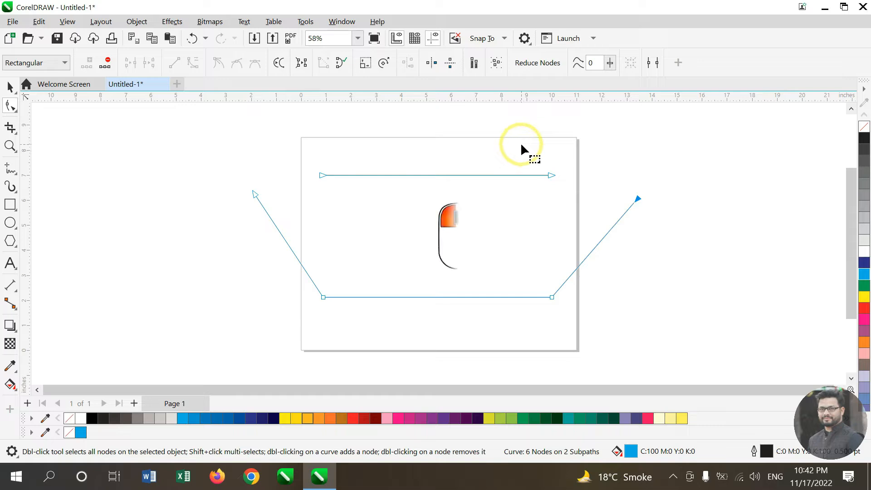
# Step: Join the pair of endpoints on the right, then the pair on the left, closing the shape again
pyautogui.moveTo(519, 141); pyautogui.dragTo(663, 230)
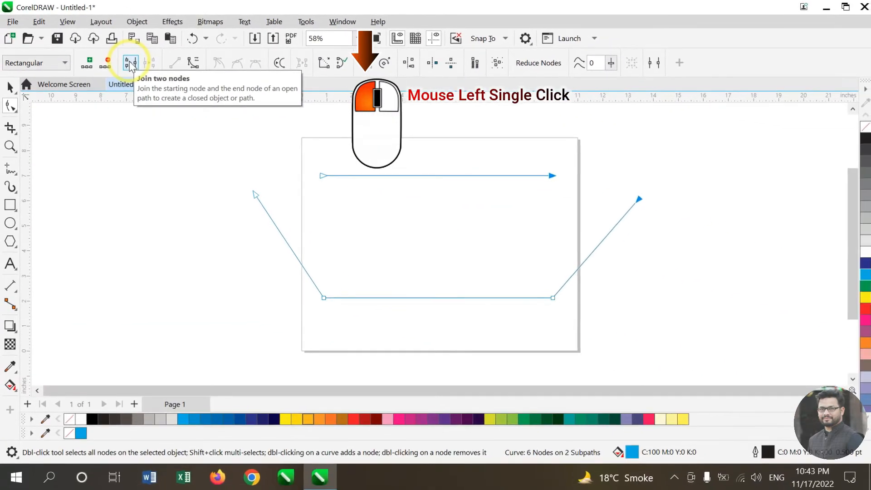
pyautogui.click(131, 64)
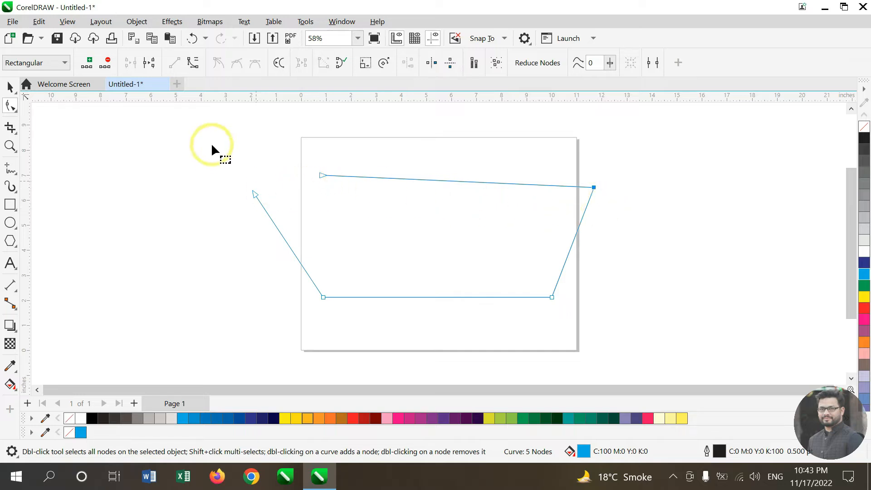
pyautogui.moveTo(211, 131); pyautogui.dragTo(353, 229)
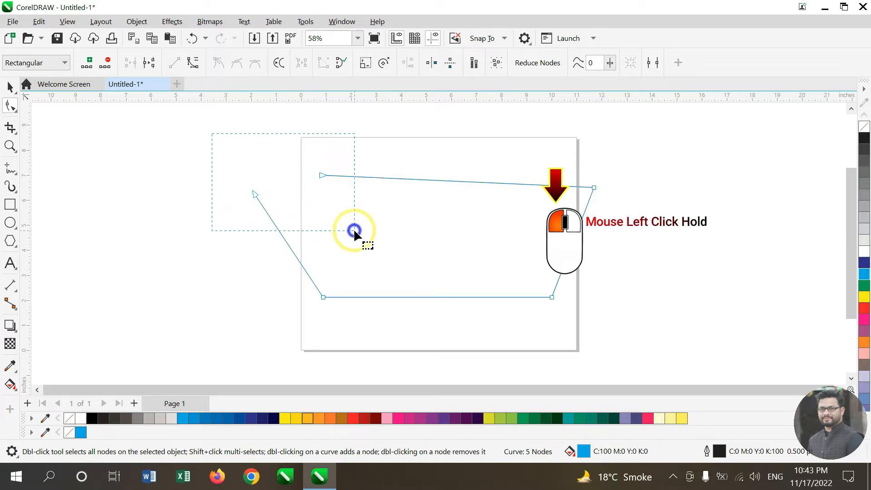
pyautogui.moveTo(353, 229); pyautogui.dragTo(353, 229)
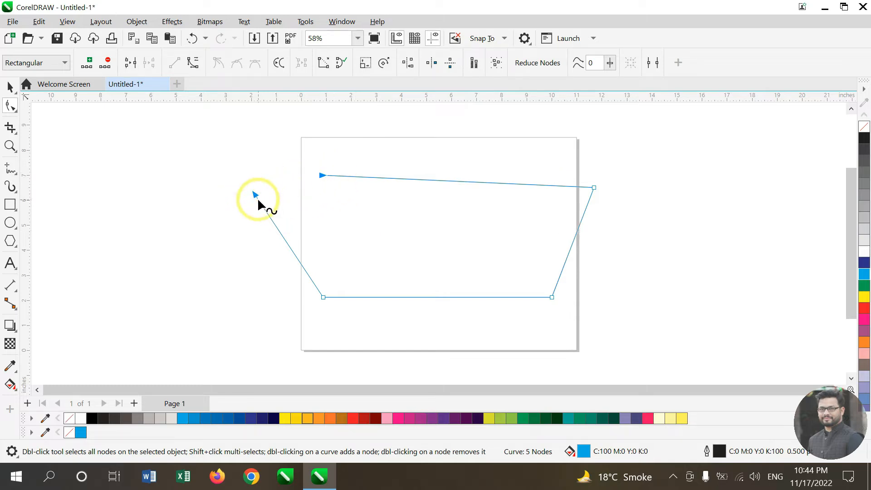
pyautogui.rightClick(282, 192)
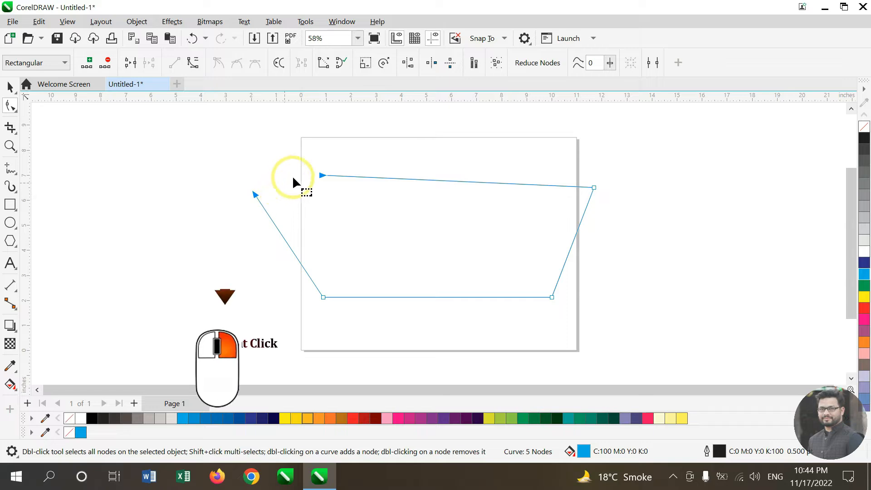
pyautogui.rightClick(322, 176)
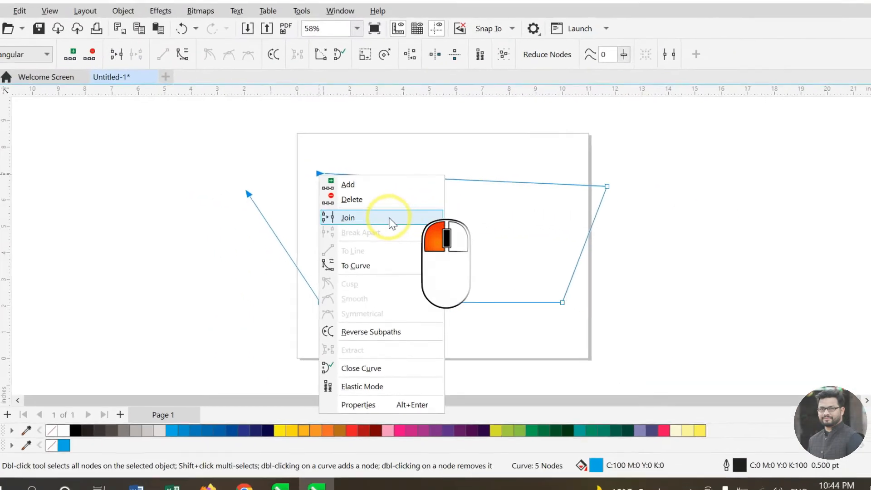
pyautogui.click(438, 247)
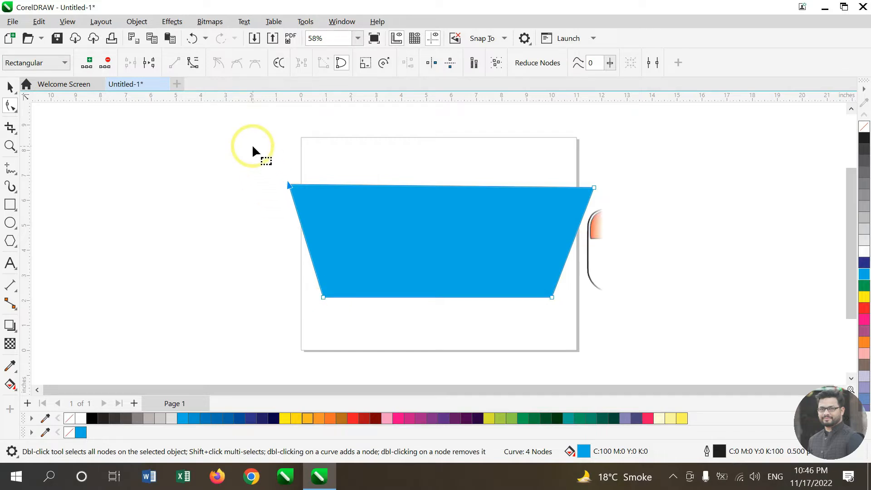
# Step: Select nodes with rectangular marquees, first the bottom-left node and then both top nodes
pyautogui.moveTo(253, 147); pyautogui.dragTo(274, 168)
pyautogui.moveTo(369, 300); pyautogui.dragTo(386, 339)
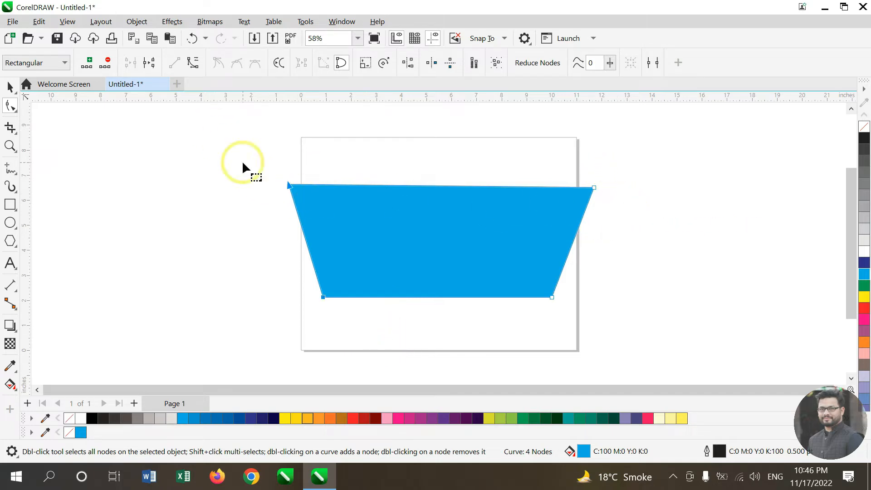
pyautogui.moveTo(240, 158); pyautogui.dragTo(239, 158)
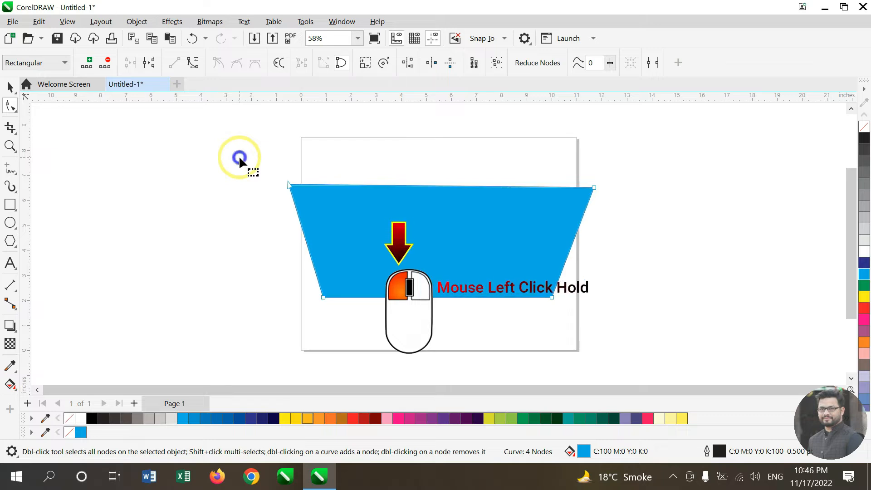
pyautogui.moveTo(473, 207); pyautogui.dragTo(637, 207)
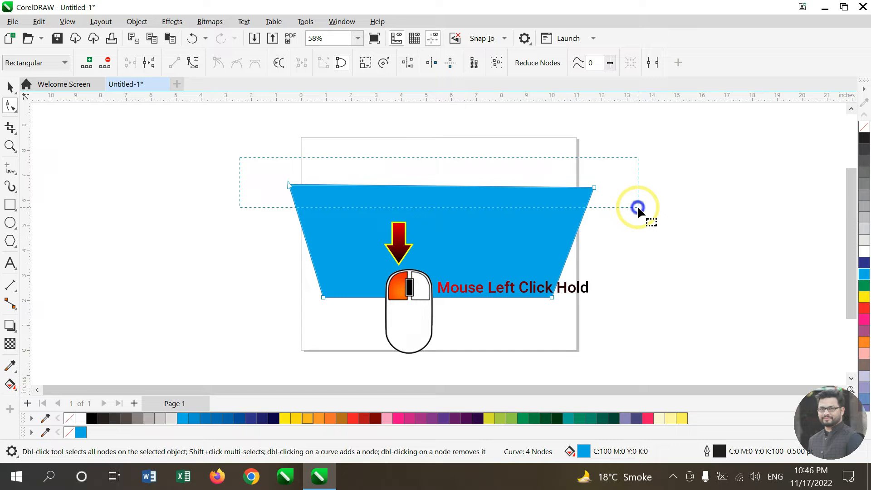
pyautogui.moveTo(637, 206); pyautogui.dragTo(638, 206)
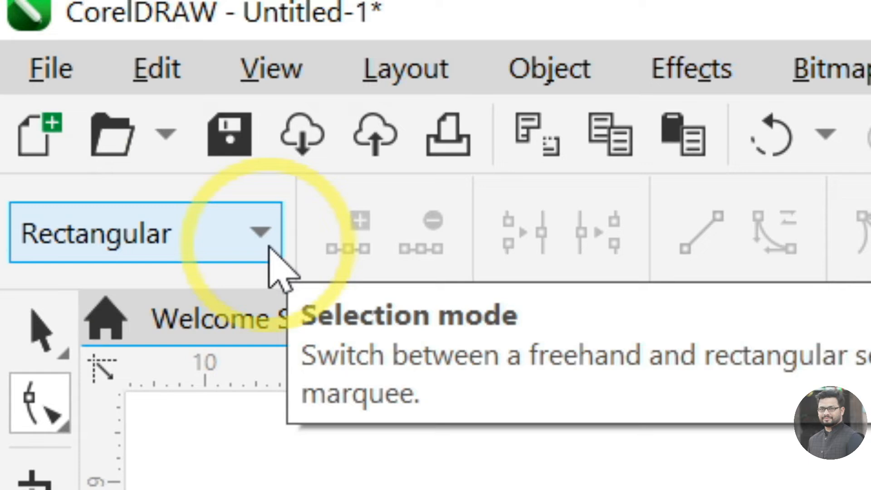
# Step: Switch the node selection mode to Freehand and remove the shape's fill
pyautogui.click(270, 248)
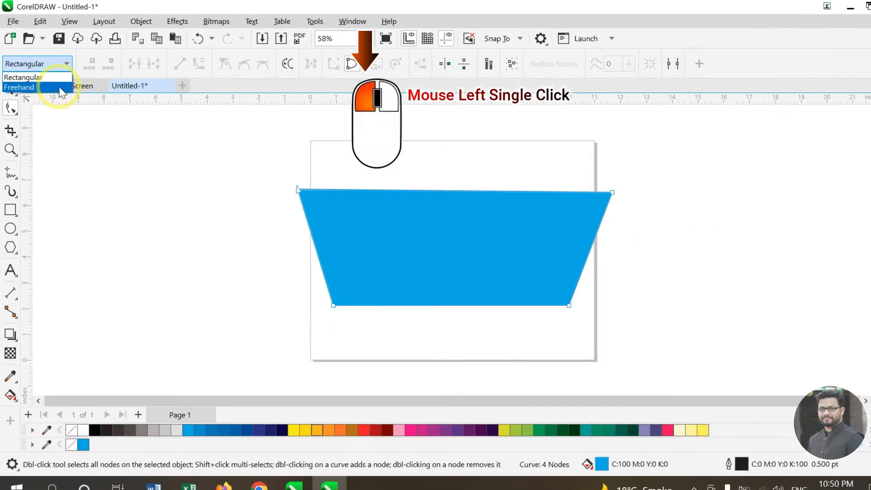
pyautogui.click(59, 87)
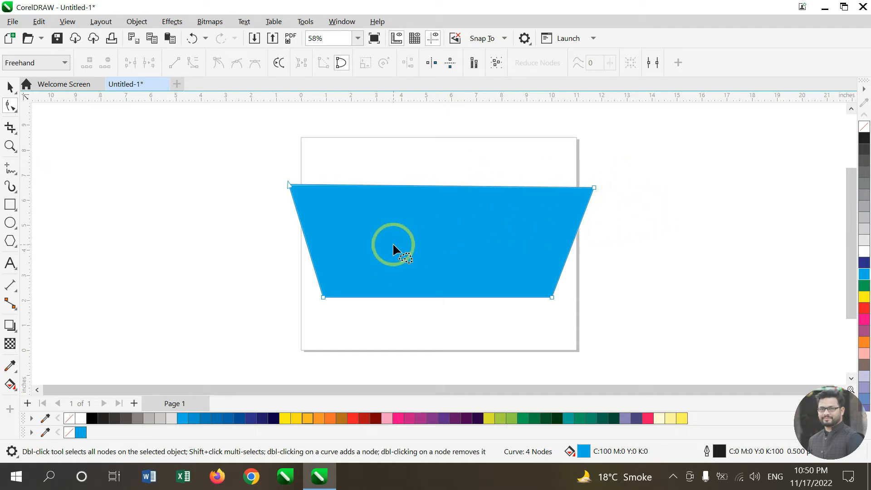
pyautogui.click(866, 129)
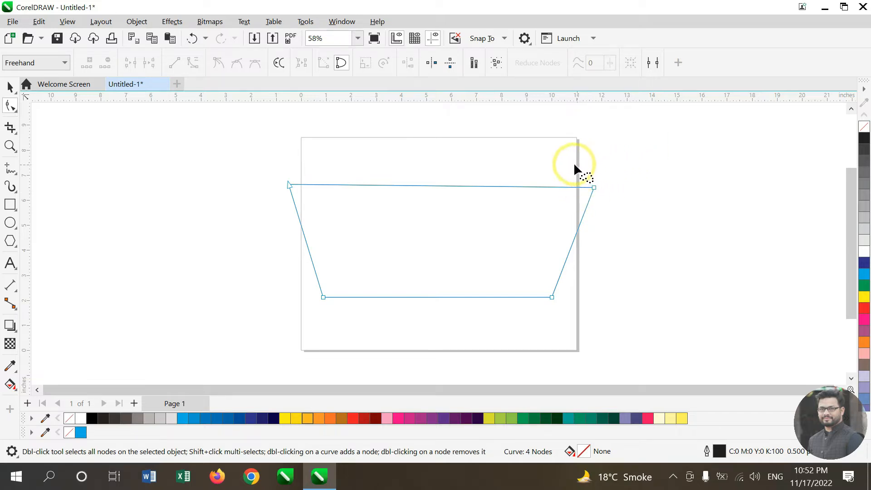
# Step: Select nodes by drawing freehand marquees around the top-right node and the bottom-left node
pyautogui.moveTo(573, 162)
pyautogui.mouseDown()
pyautogui.moveTo(564, 196)
pyautogui.moveTo(586, 214)
pyautogui.moveTo(613, 216)
pyautogui.mouseUp()
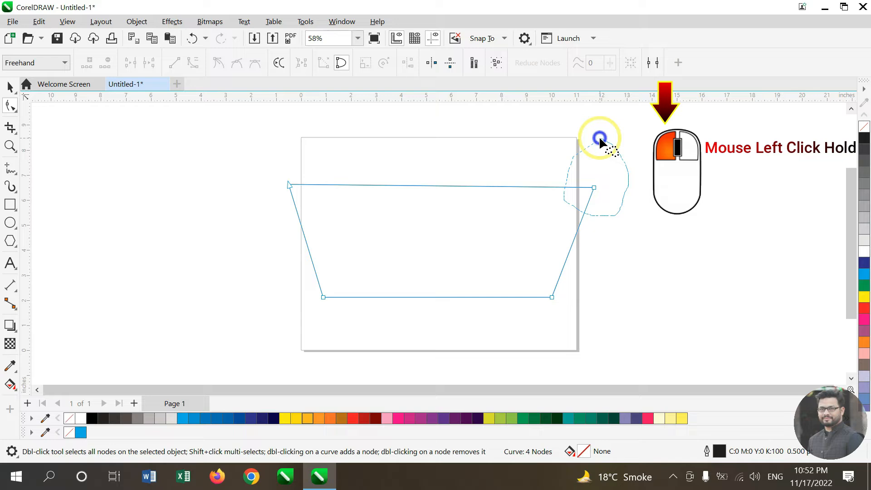
pyautogui.moveTo(600, 139); pyautogui.dragTo(556, 155)
pyautogui.moveTo(479, 218)
pyautogui.mouseDown()
pyautogui.moveTo(368, 323)
pyautogui.moveTo(326, 348)
pyautogui.moveTo(299, 335)
pyautogui.moveTo(280, 281)
pyautogui.moveTo(297, 258)
pyautogui.moveTo(377, 291)
pyautogui.moveTo(379, 309)
pyautogui.mouseUp()
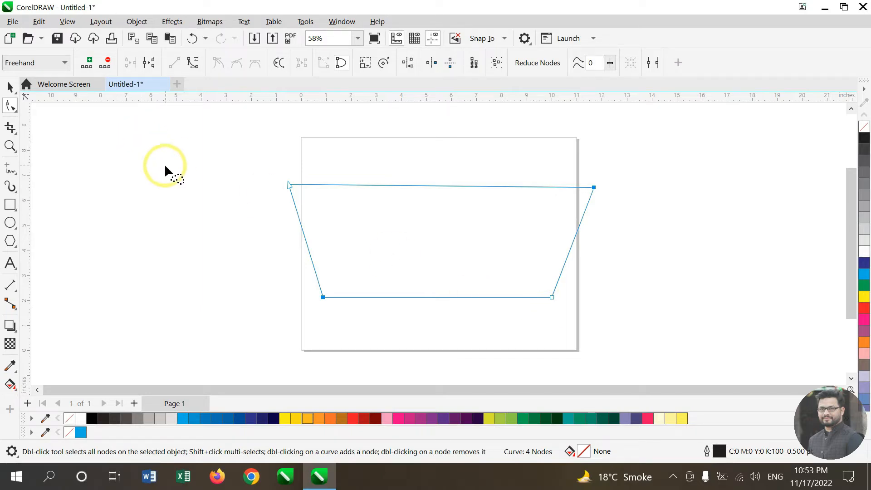
# Step: Switch the node selection mode back to Rectangular and deselect the nodes
pyautogui.click(62, 63)
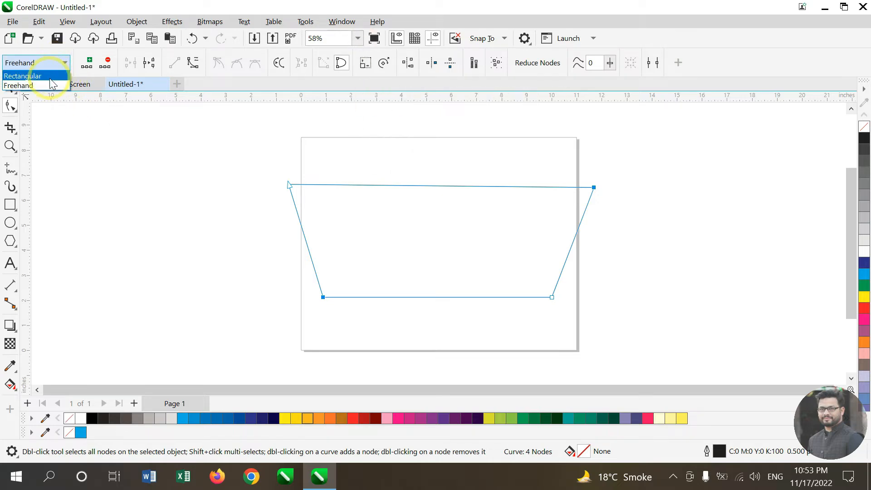
pyautogui.click(50, 78)
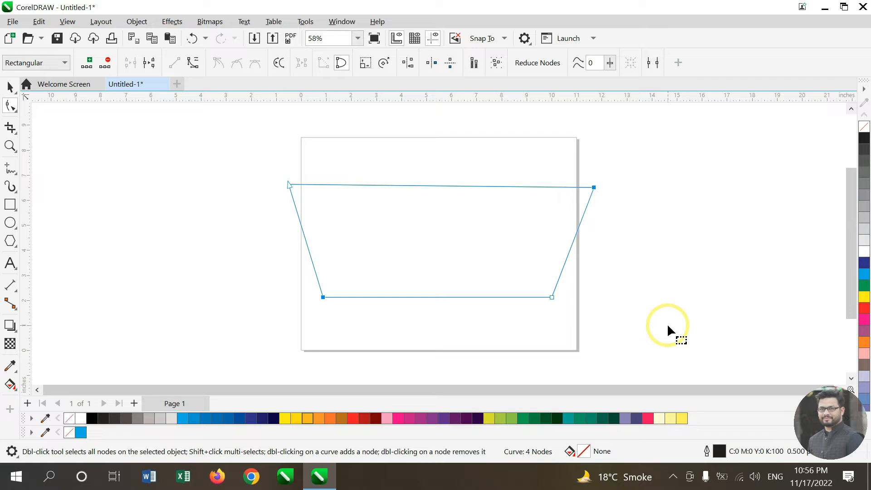
pyautogui.click(667, 323)
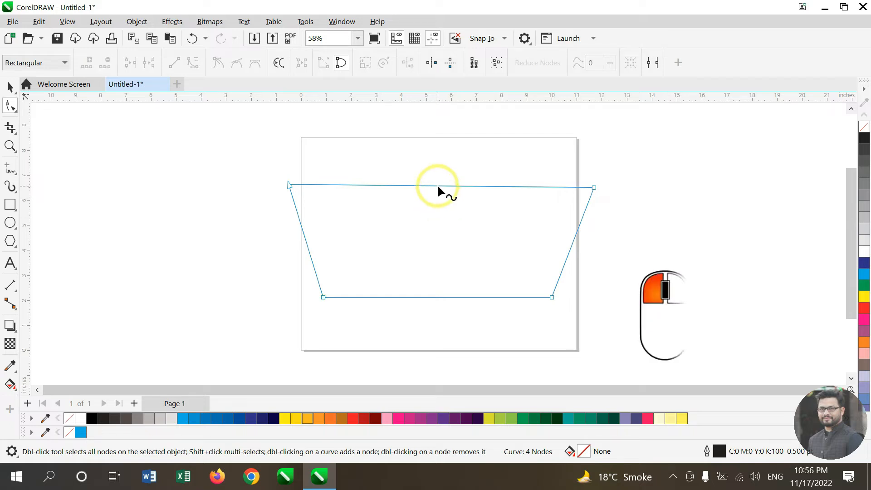
# Step: Convert the top segment to a curve and drag its two control handles to bend it into a wave
pyautogui.click(438, 186)
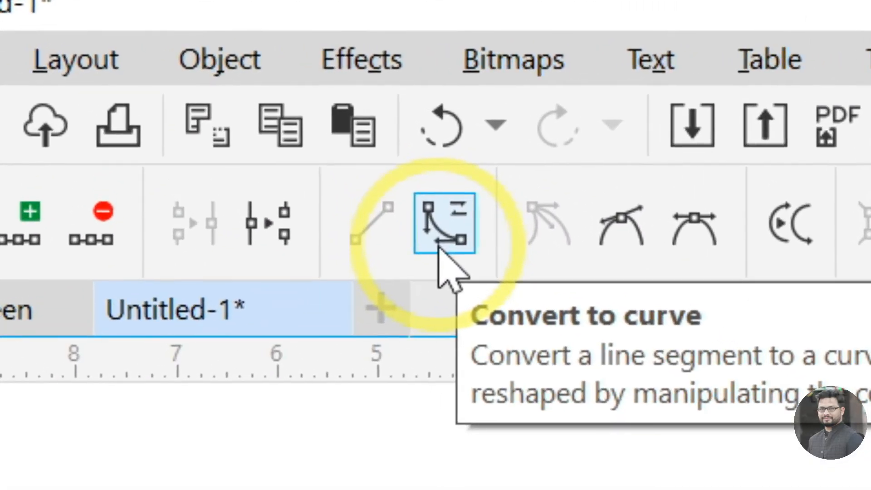
pyautogui.click(192, 68)
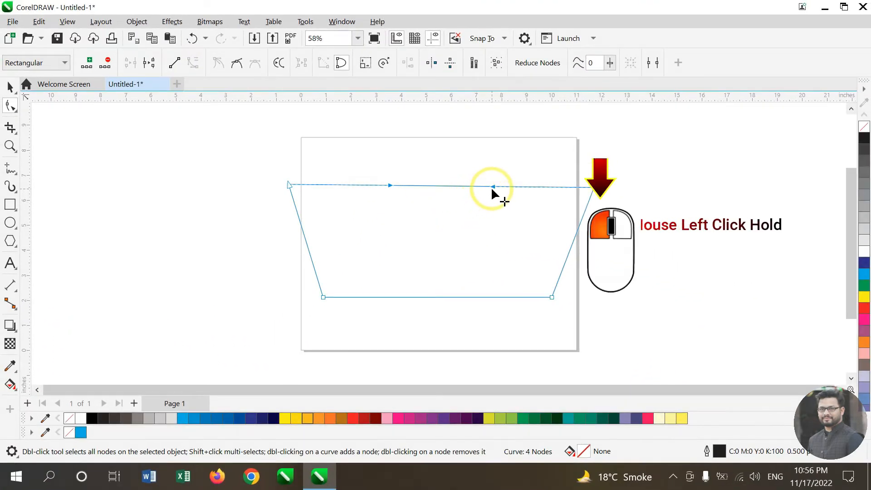
pyautogui.moveTo(491, 187); pyautogui.dragTo(493, 156)
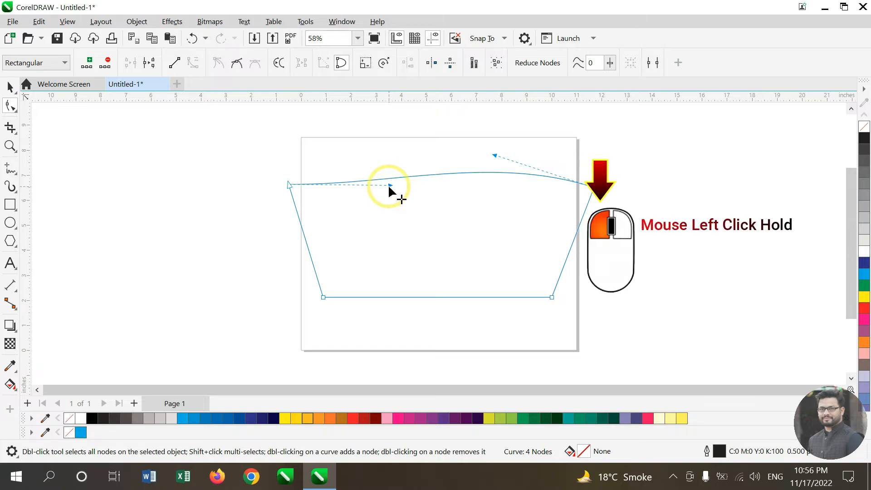
pyautogui.moveTo(388, 185); pyautogui.dragTo(371, 211)
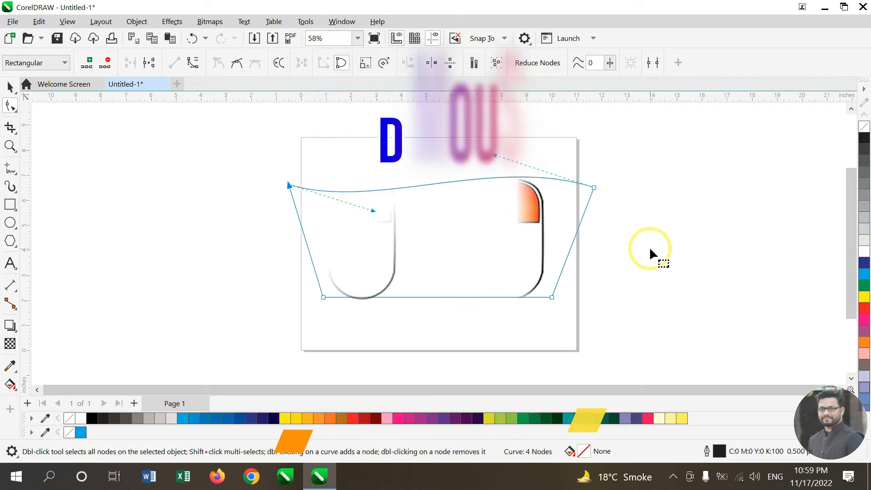
# Step: Convert the bottom segment to a curve and drag its two control handles to bend it into a wave
pyautogui.click(441, 298)
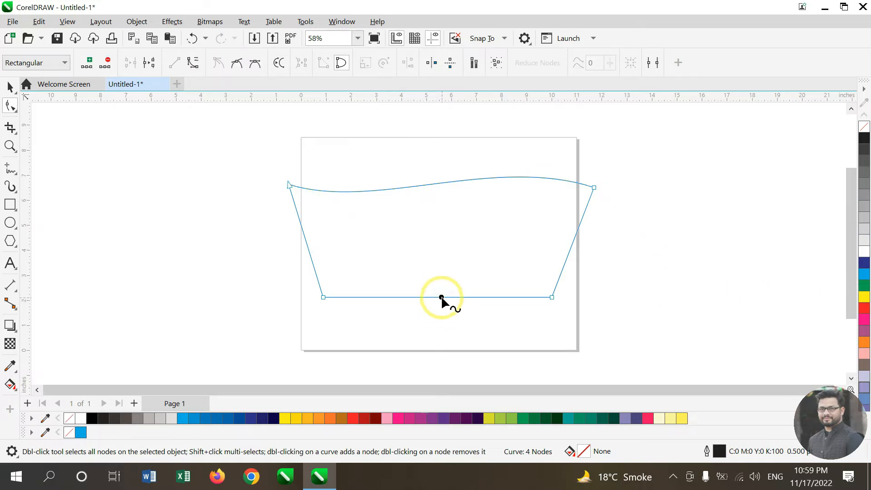
pyautogui.rightClick(441, 297)
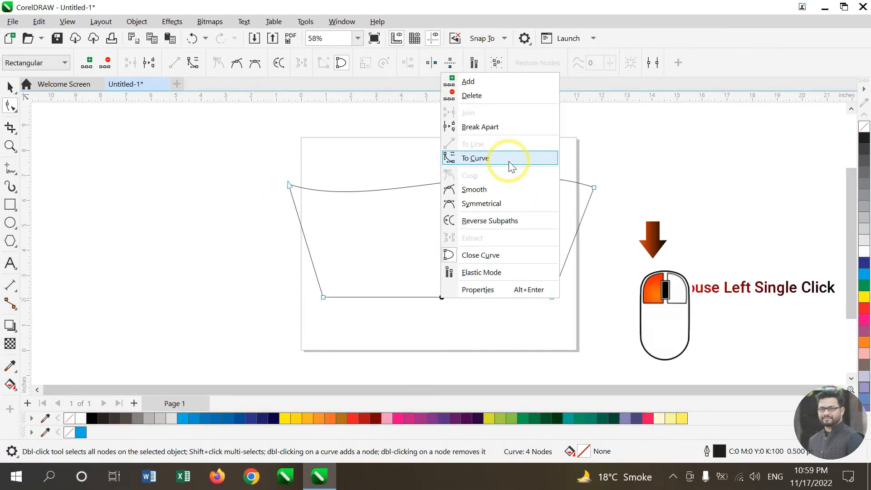
pyautogui.click(509, 162)
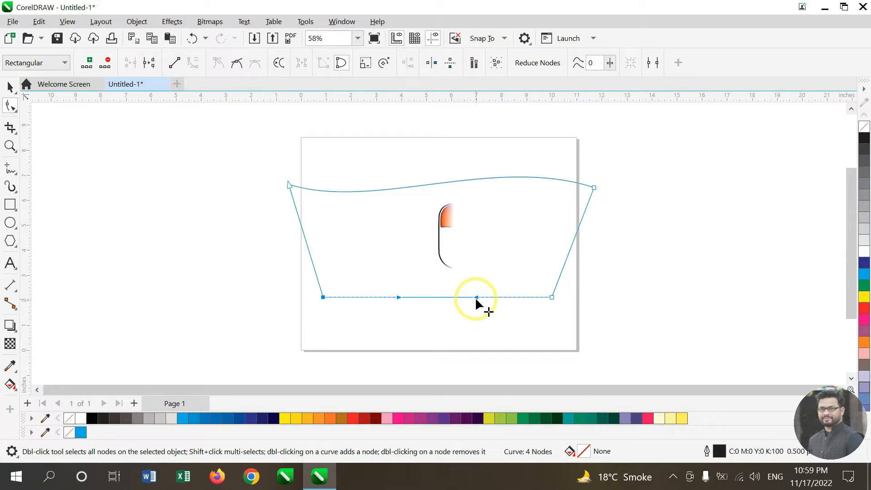
pyautogui.moveTo(476, 298); pyautogui.dragTo(485, 337)
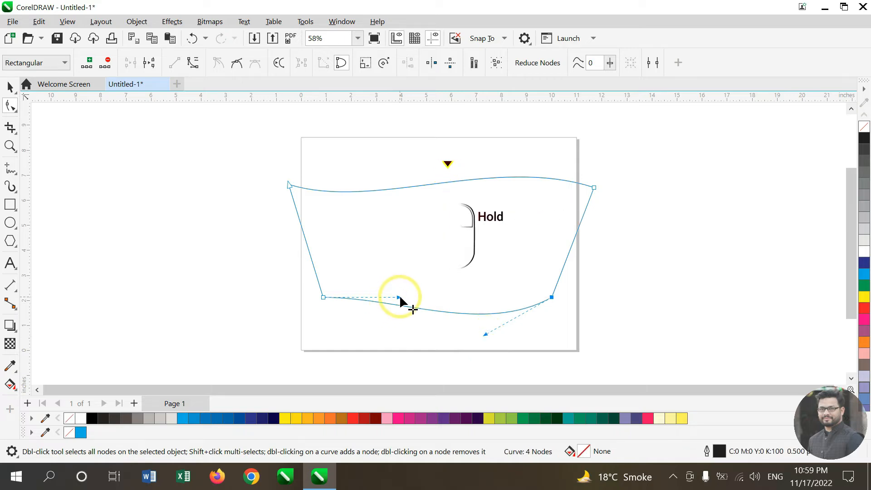
pyautogui.moveTo(400, 297); pyautogui.dragTo(393, 257)
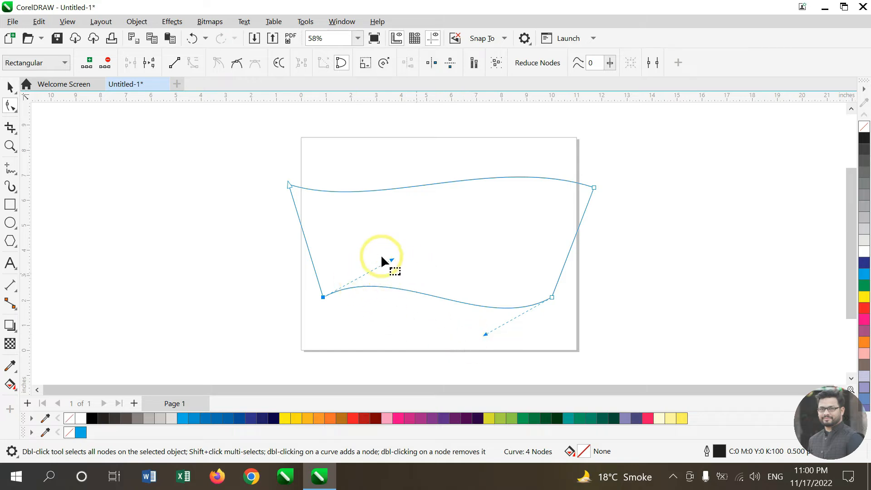
# Step: Select the bottom segment and its right node to inspect the curve handles, then deselect
pyautogui.click(741, 230)
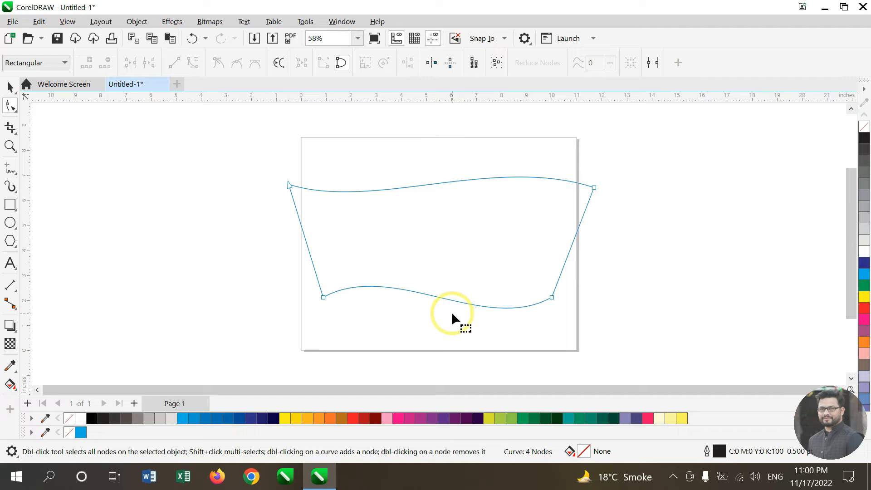
pyautogui.click(438, 297)
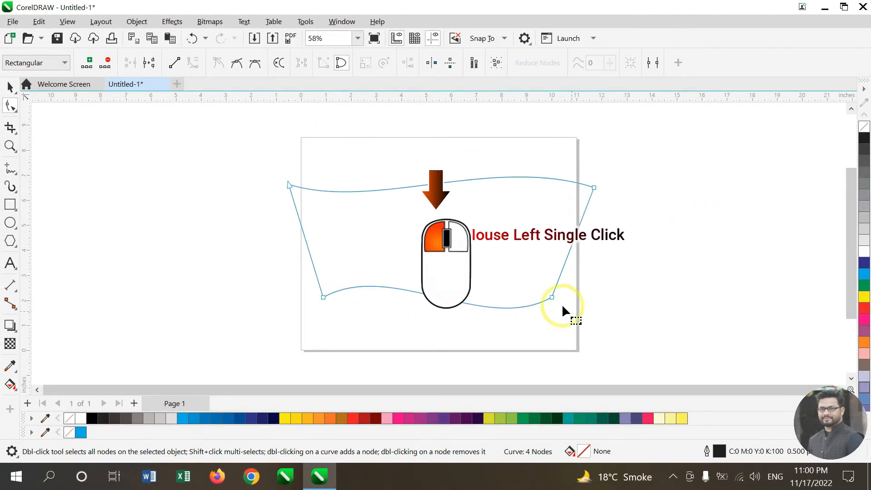
pyautogui.click(551, 297)
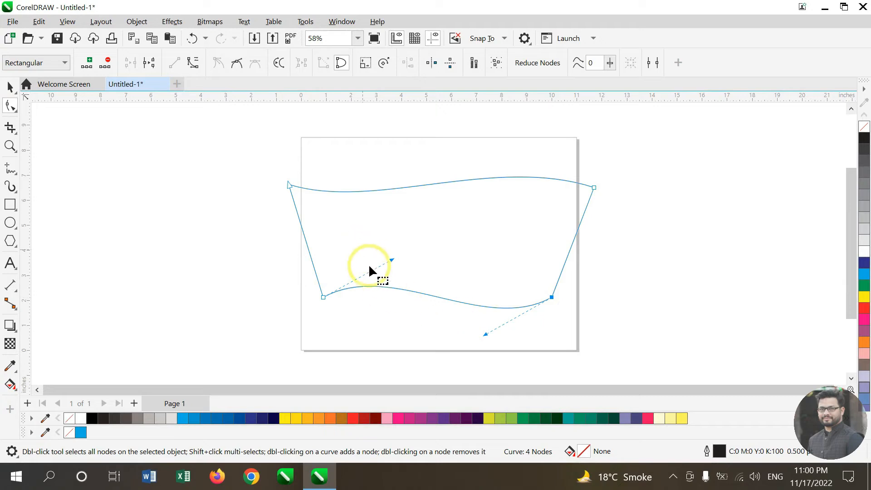
pyautogui.click(594, 313)
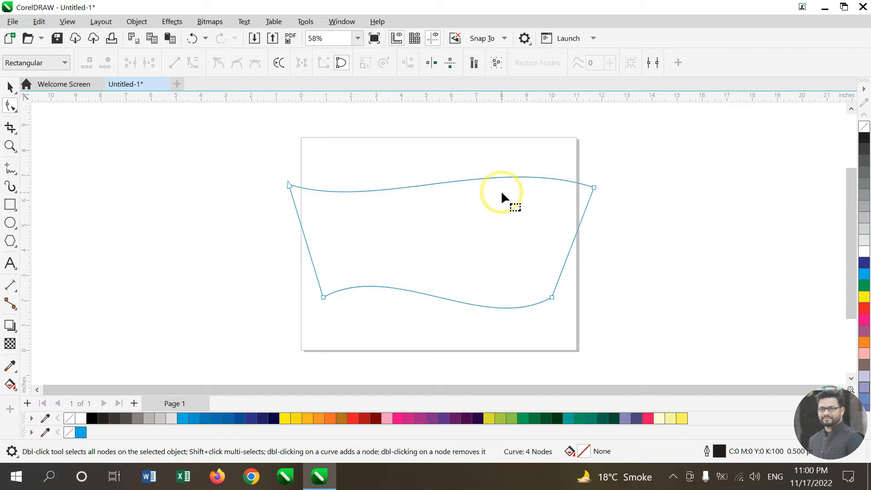
# Step: Select both top corner nodes and convert the top segment back to a straight line
pyautogui.click(594, 188)
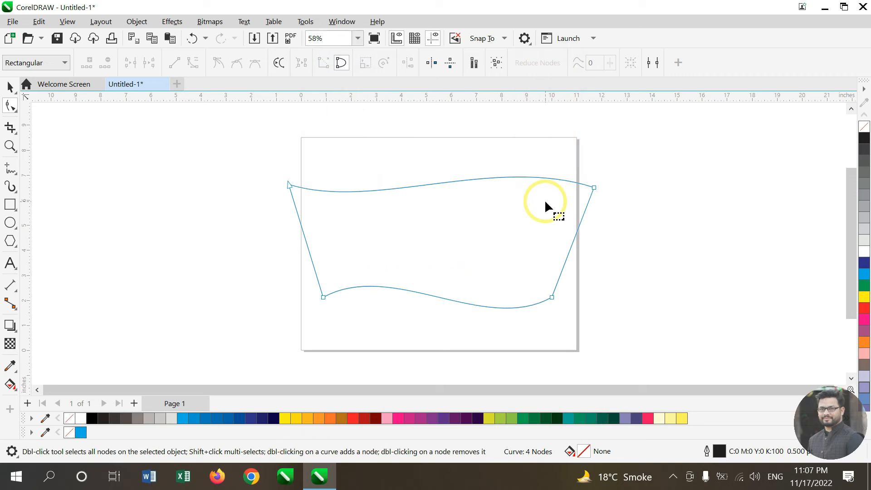
pyautogui.click(288, 185)
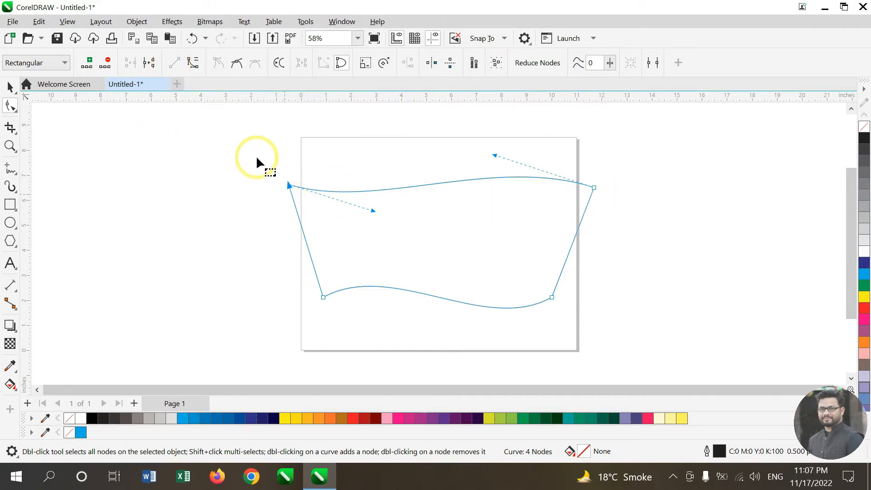
pyautogui.moveTo(231, 137); pyautogui.dragTo(532, 203)
pyautogui.moveTo(637, 223); pyautogui.dragTo(640, 226)
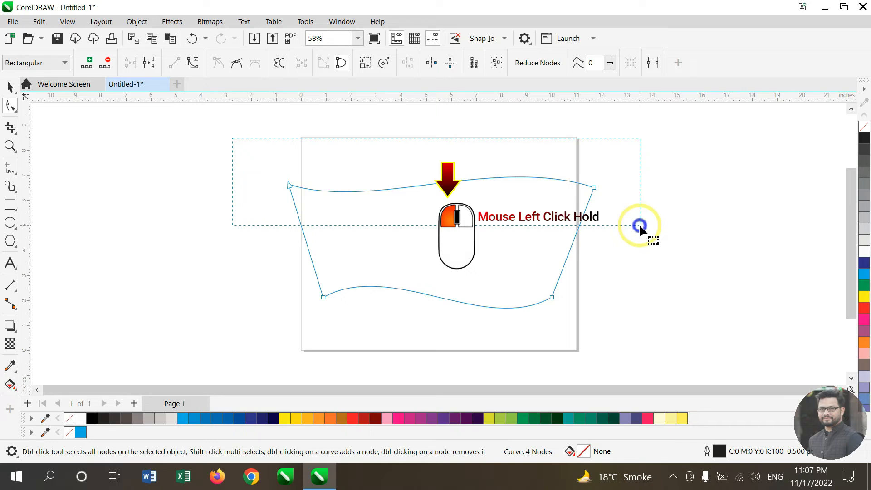
pyautogui.moveTo(639, 224); pyautogui.dragTo(640, 225)
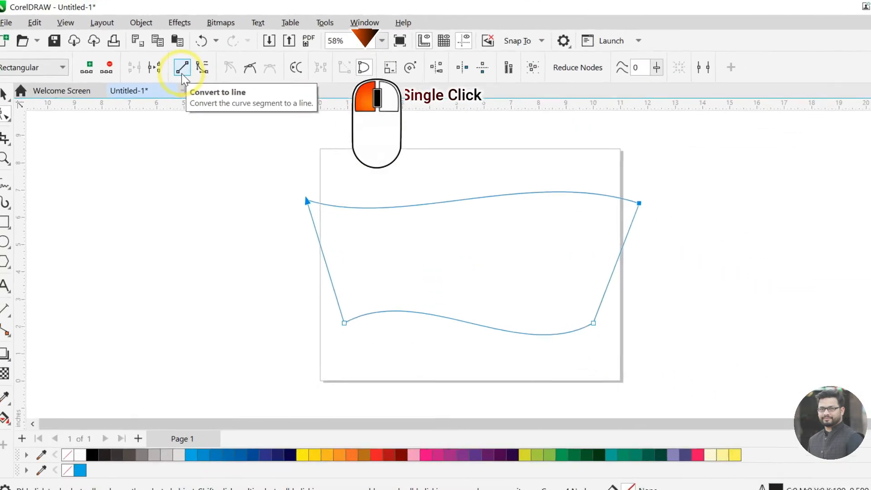
pyautogui.click(175, 68)
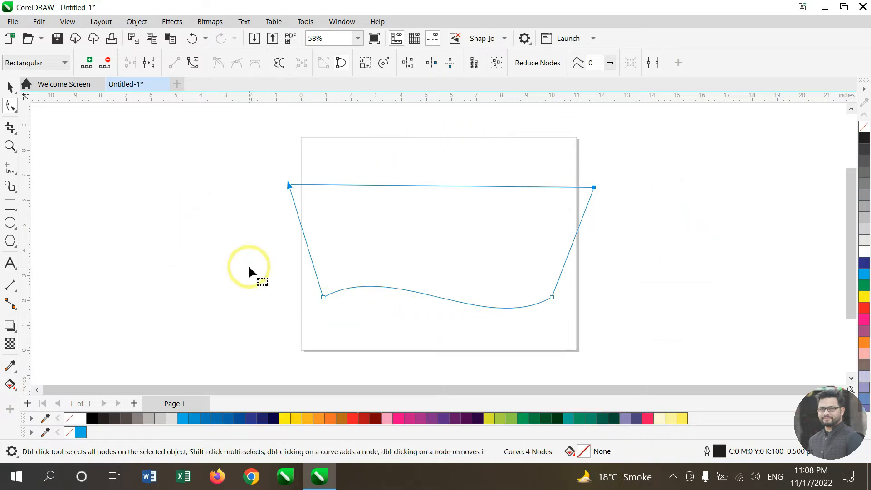
# Step: Select both bottom corner nodes and convert the bottom segment back to a straight line
pyautogui.moveTo(613, 258); pyautogui.dragTo(245, 324)
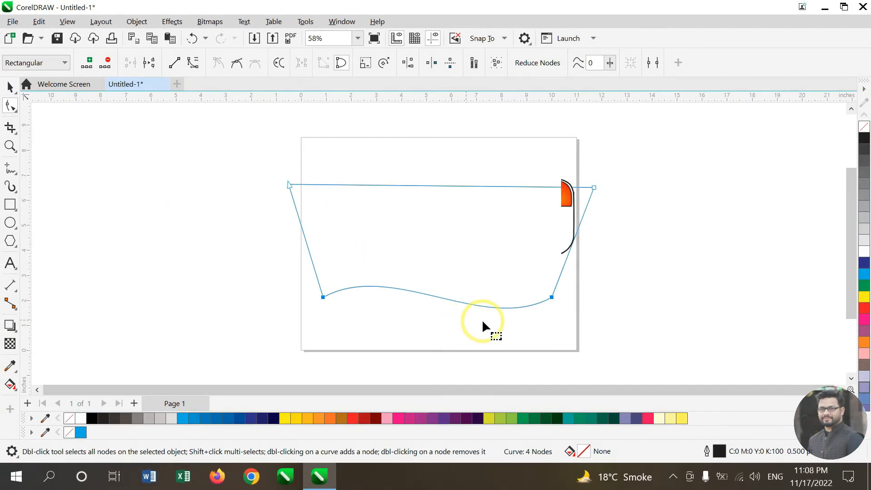
pyautogui.rightClick(507, 315)
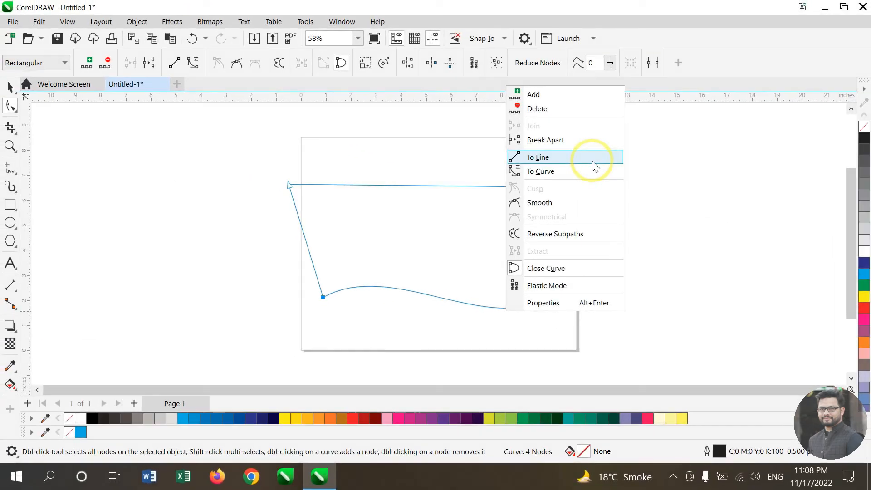
pyautogui.click(438, 249)
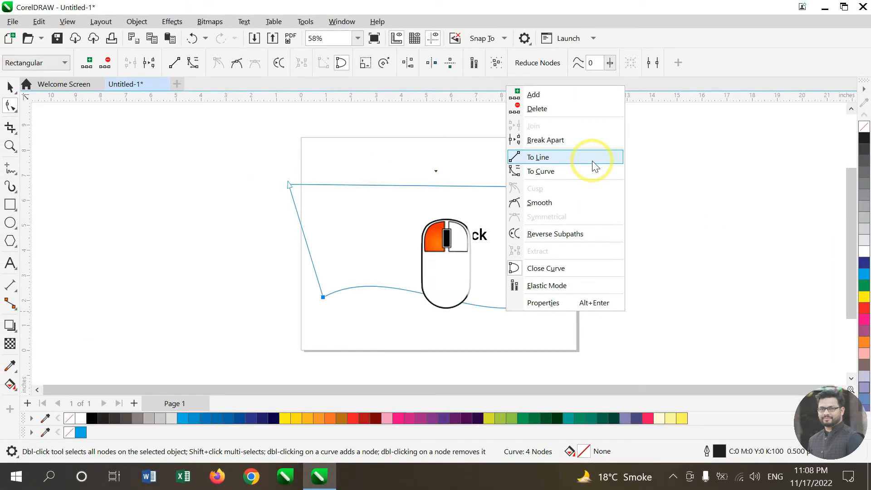
pyautogui.click(593, 162)
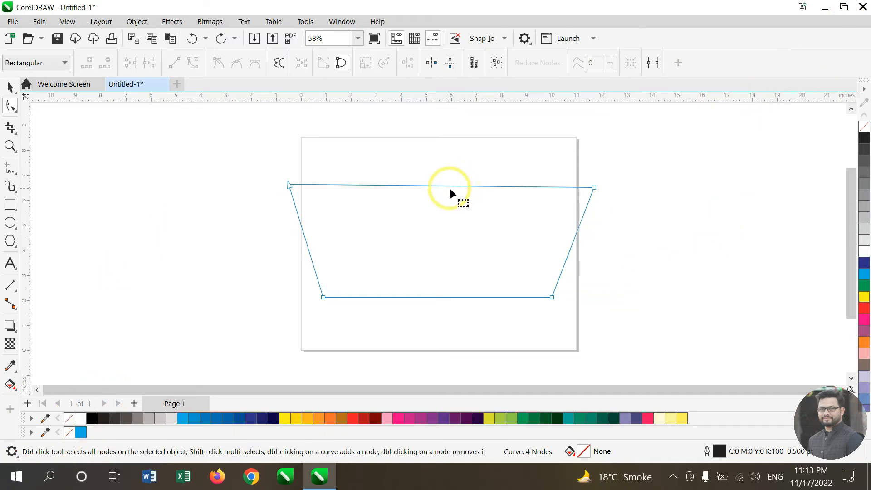
# Step: Turn the straight top segment into a curve and pull its two control handles to bend it
pyautogui.click(428, 185)
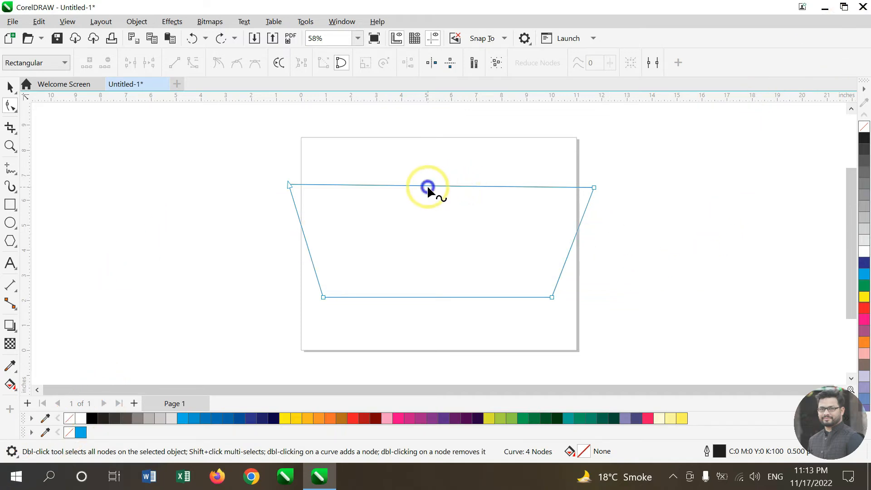
pyautogui.click(193, 69)
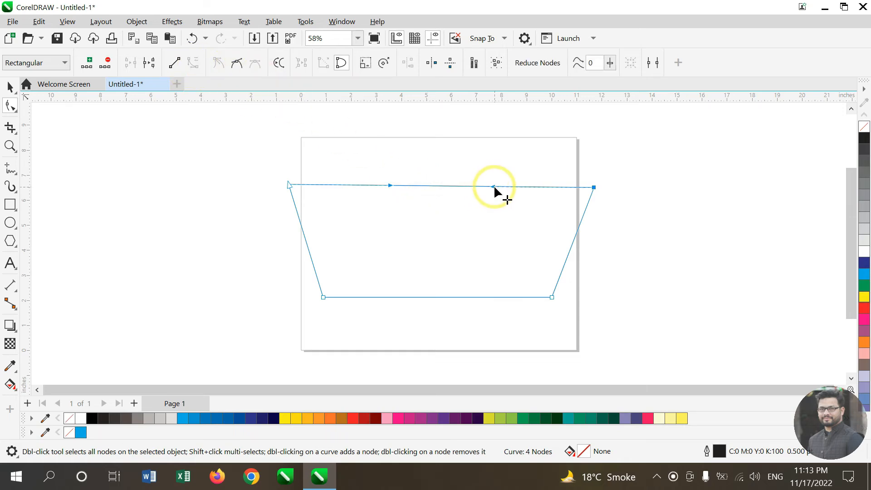
pyautogui.moveTo(494, 186); pyautogui.dragTo(505, 236)
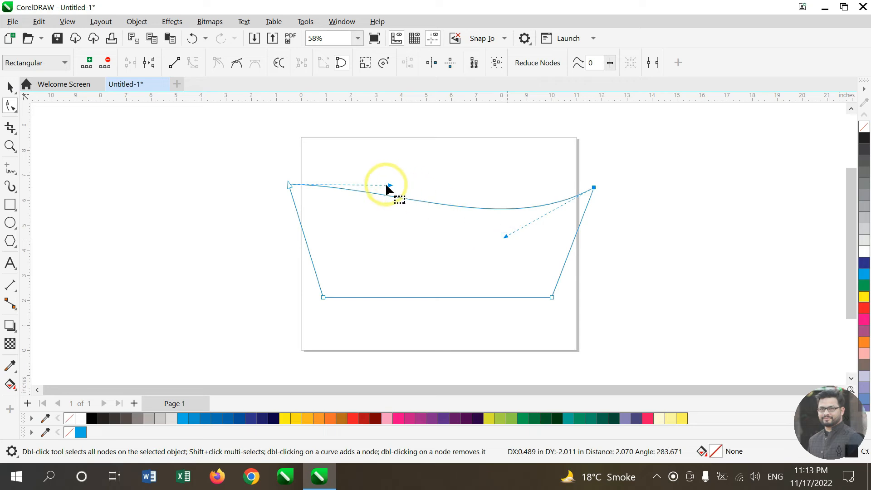
pyautogui.moveTo(389, 187); pyautogui.dragTo(374, 132)
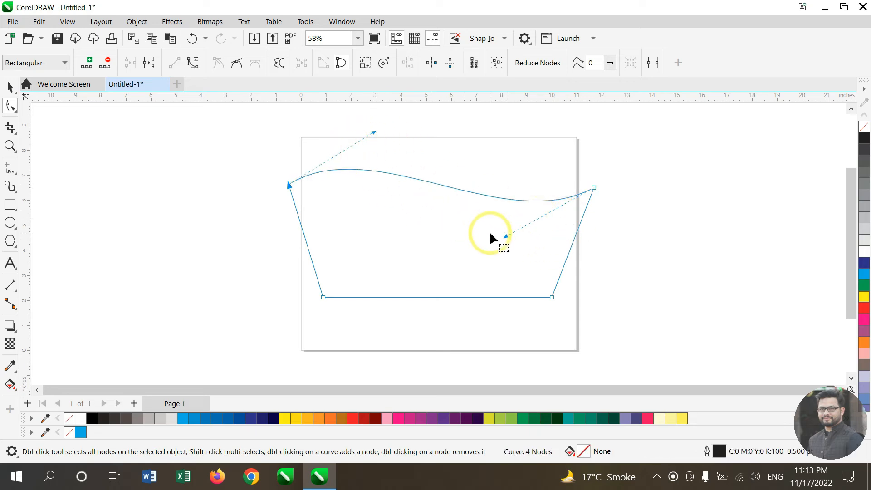
# Step: Add a node in the middle of the top curve and adjust the right corner node's handle
pyautogui.doubleClick(449, 186)
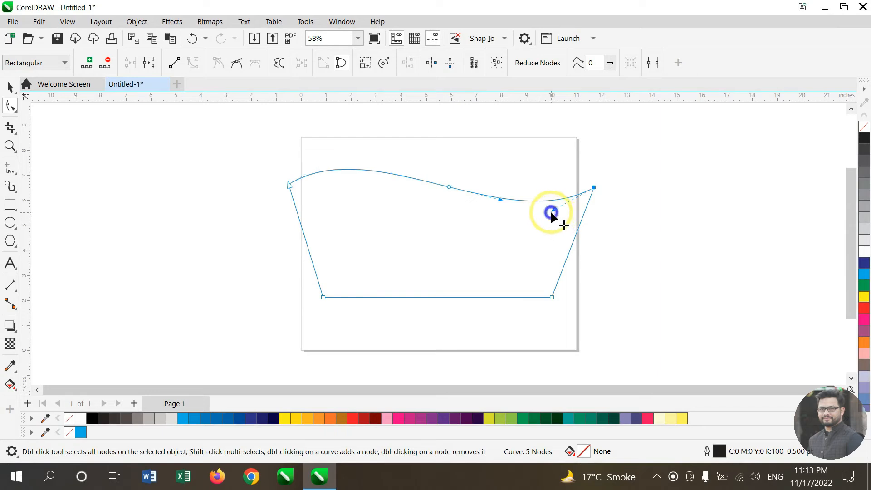
pyautogui.moveTo(552, 211); pyautogui.dragTo(560, 231)
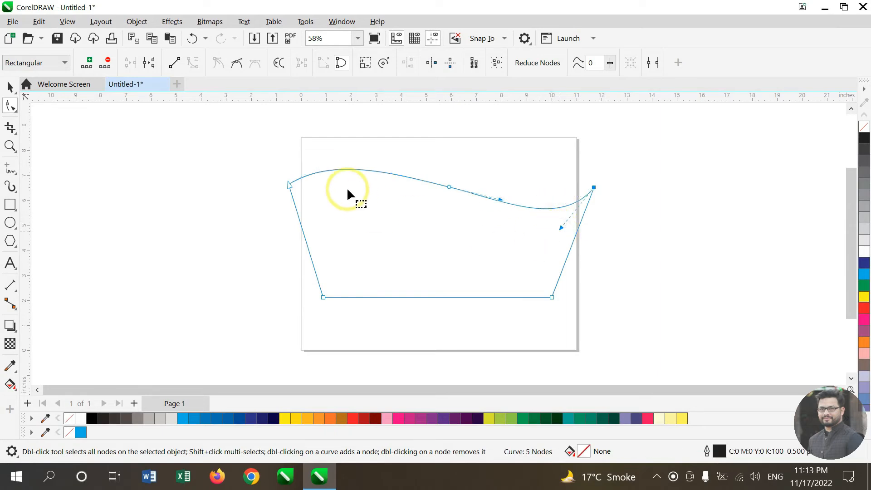
pyautogui.click(290, 184)
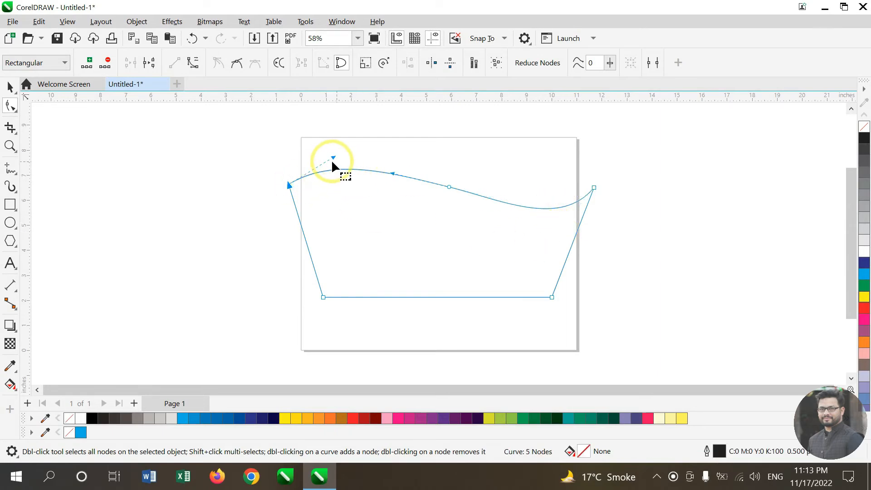
# Step: Adjust the left corner node's handle and the middle node's handles on the top curve
pyautogui.moveTo(333, 157); pyautogui.dragTo(323, 140)
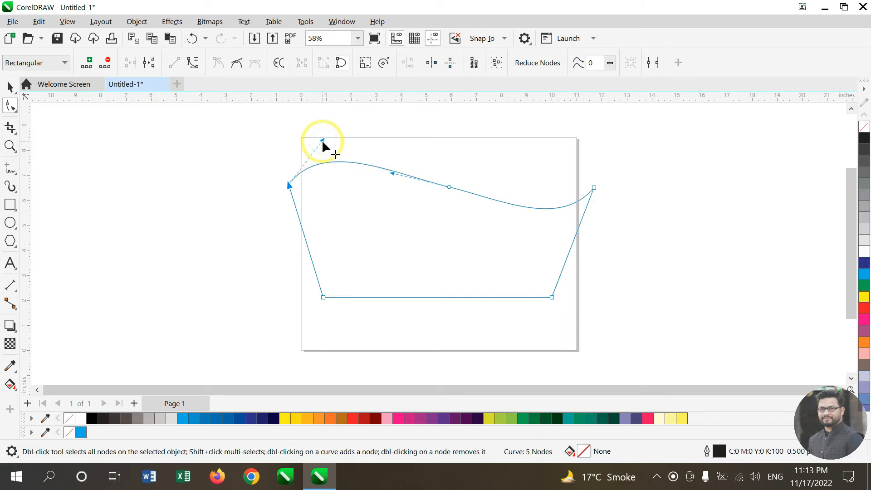
pyautogui.click(449, 186)
pyautogui.moveTo(499, 198); pyautogui.dragTo(478, 222)
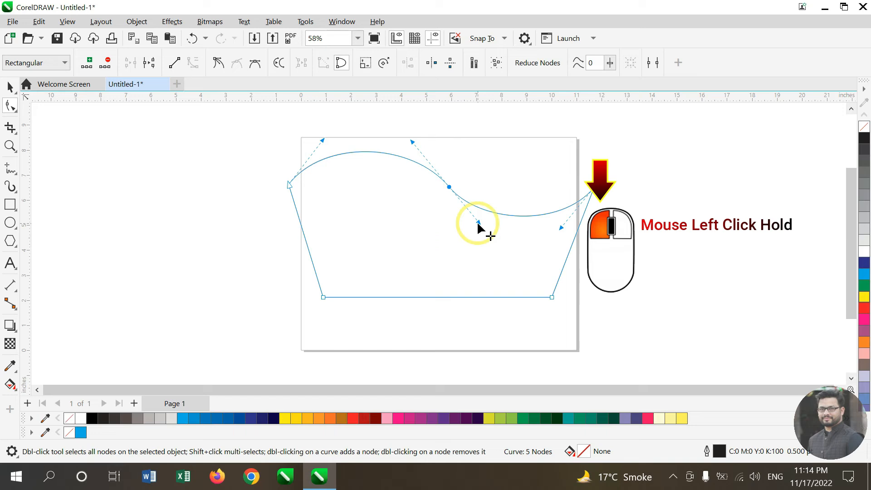
pyautogui.moveTo(478, 223)
pyautogui.mouseDown()
pyautogui.moveTo(421, 246)
pyautogui.moveTo(493, 223)
pyautogui.moveTo(478, 234)
pyautogui.mouseUp()
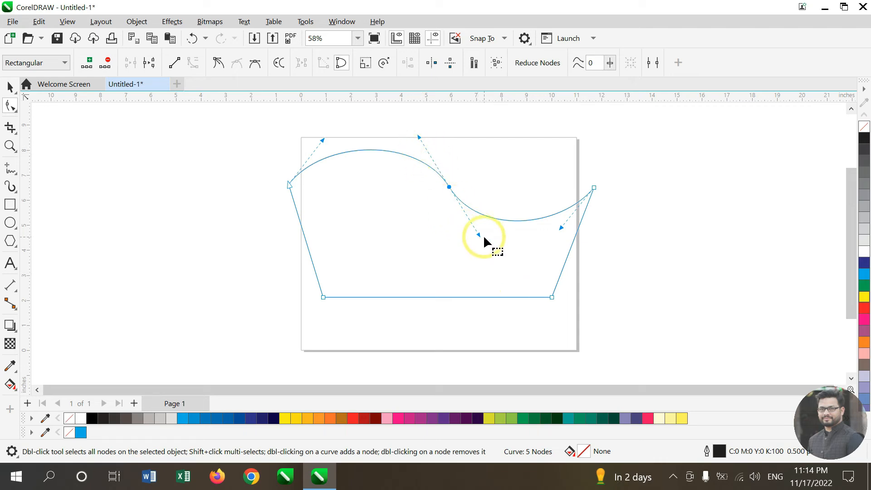
pyautogui.click(478, 231)
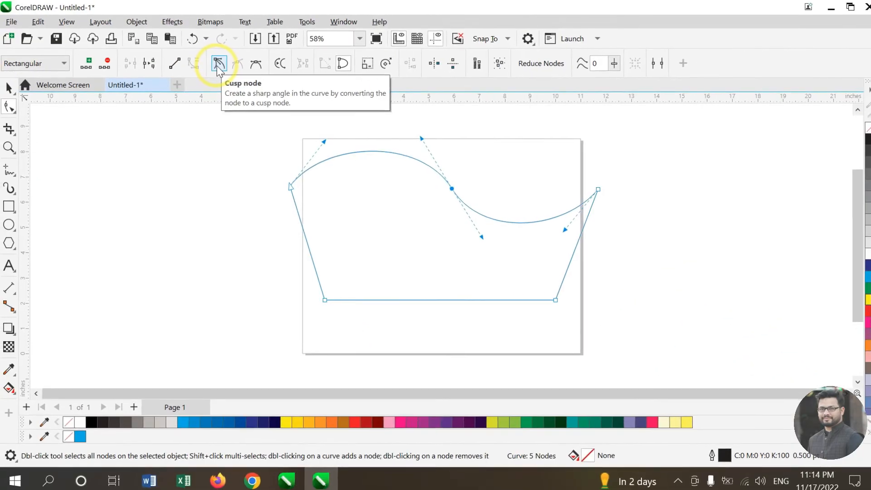
# Step: Convert the middle node to a cusp node and drag its two handles apart independently
pyautogui.click(439, 249)
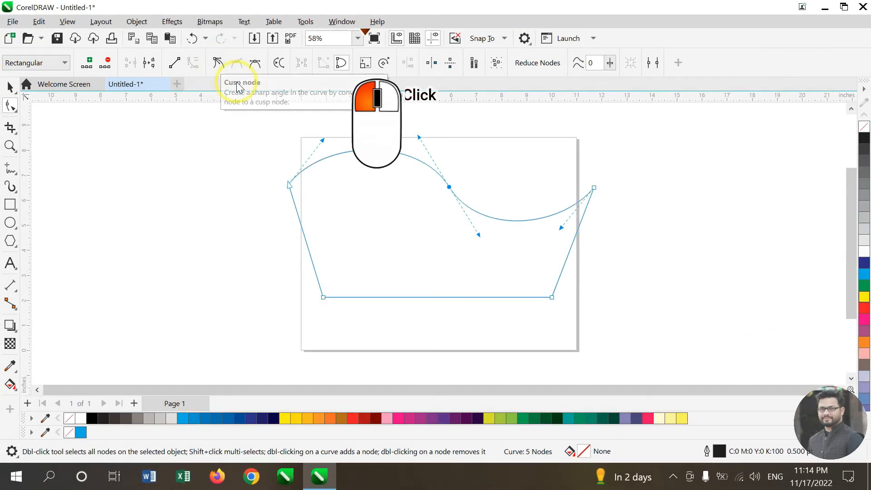
pyautogui.click(219, 62)
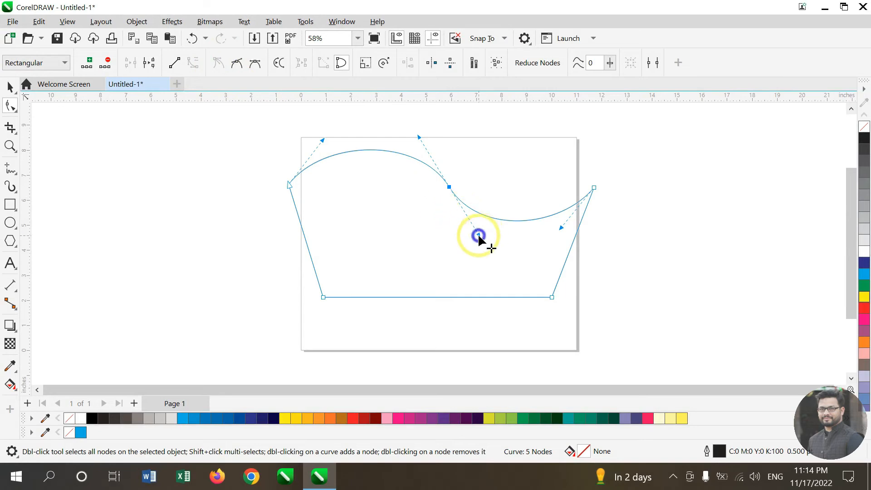
pyautogui.moveTo(478, 234); pyautogui.dragTo(439, 260)
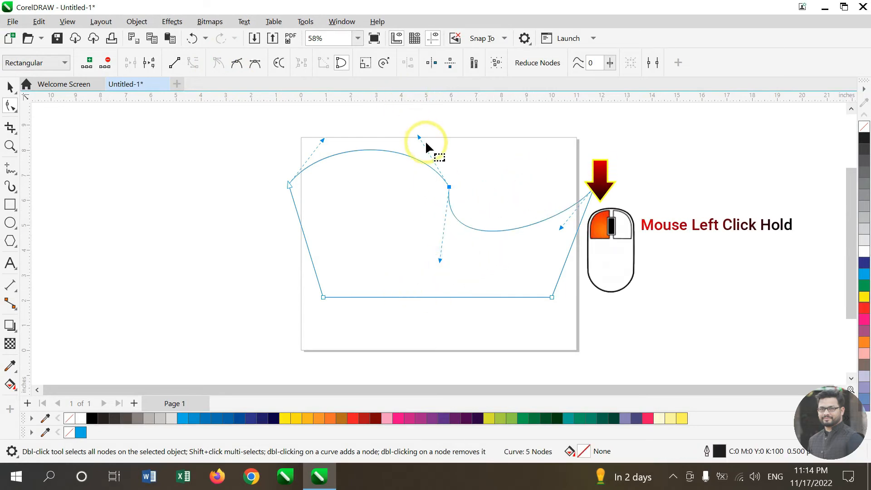
pyautogui.moveTo(419, 137)
pyautogui.mouseDown()
pyautogui.moveTo(432, 137)
pyautogui.moveTo(422, 158)
pyautogui.moveTo(433, 132)
pyautogui.mouseUp()
pyautogui.moveTo(440, 263)
pyautogui.mouseDown()
pyautogui.moveTo(453, 272)
pyautogui.moveTo(431, 265)
pyautogui.moveTo(440, 266)
pyautogui.mouseUp()
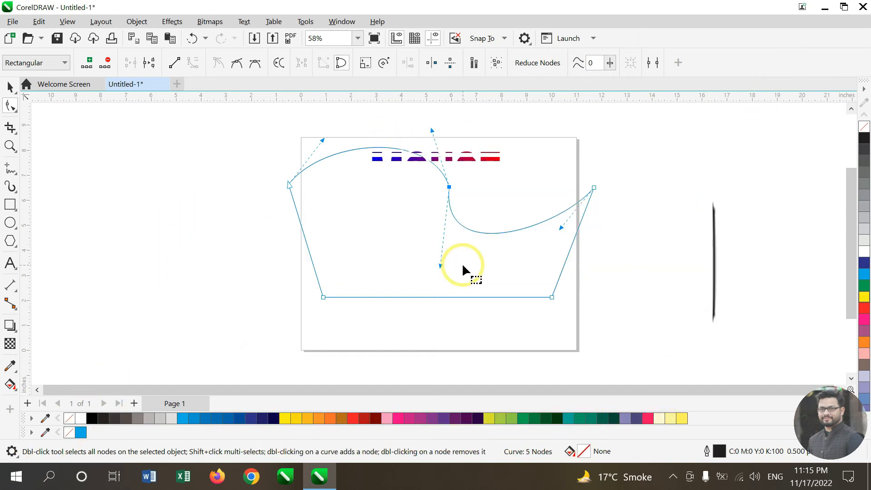
# Step: Undo the recent handle and cusp node edits on the top curve
pyautogui.hotkey('ctrl', 'z')
pyautogui.hotkey('ctrl', 'z')
pyautogui.hotkey('ctrl', 'z')
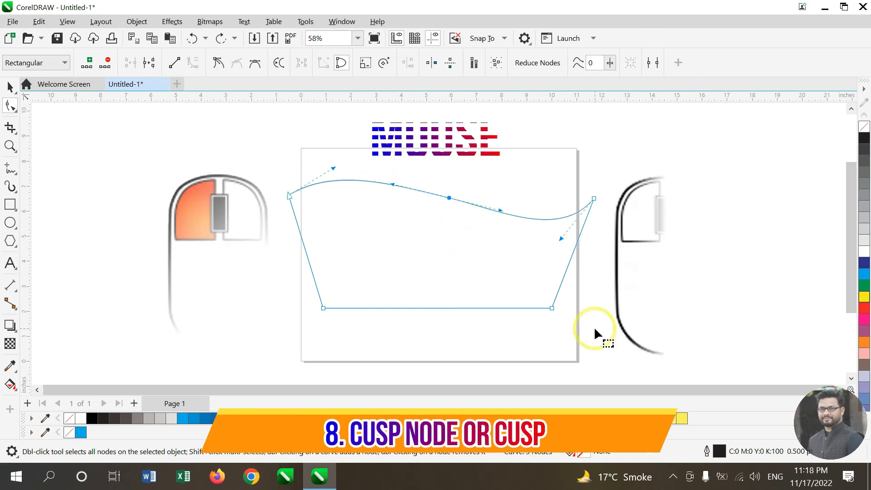
# Step: Convert the middle top node to a cusp node and drag its two handles in different directions
pyautogui.rightClick(449, 198)
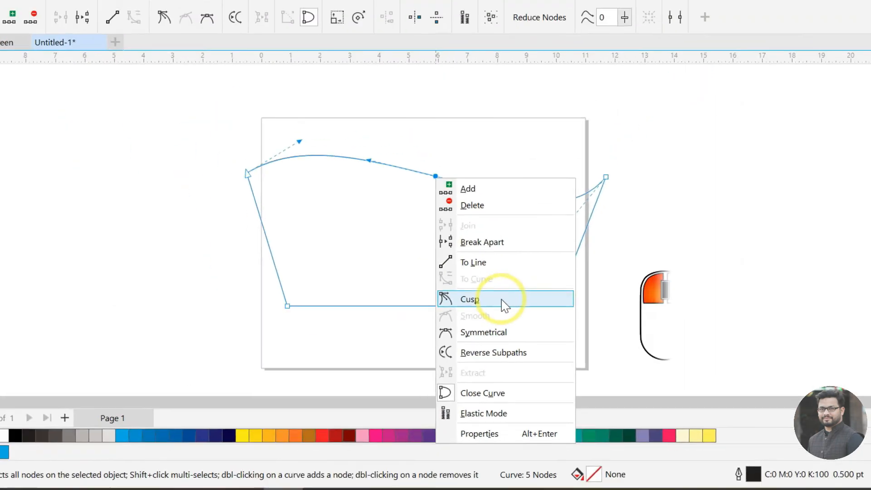
pyautogui.click(438, 248)
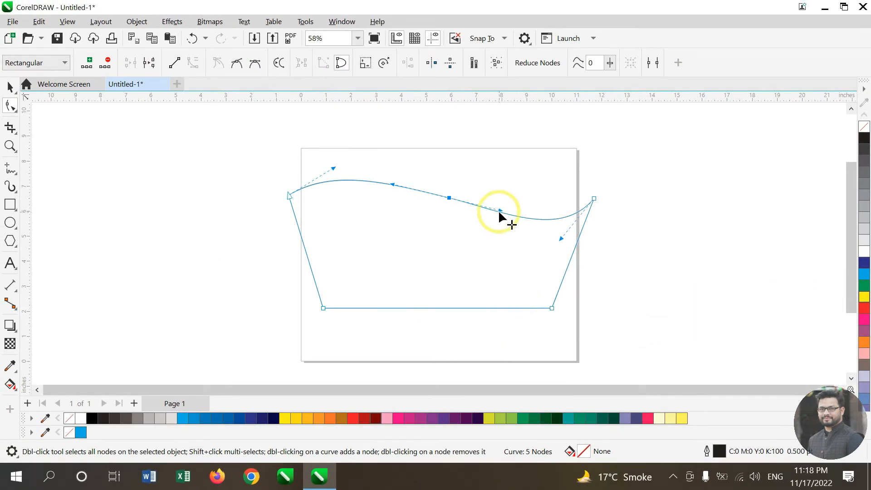
pyautogui.moveTo(500, 211); pyautogui.dragTo(467, 254)
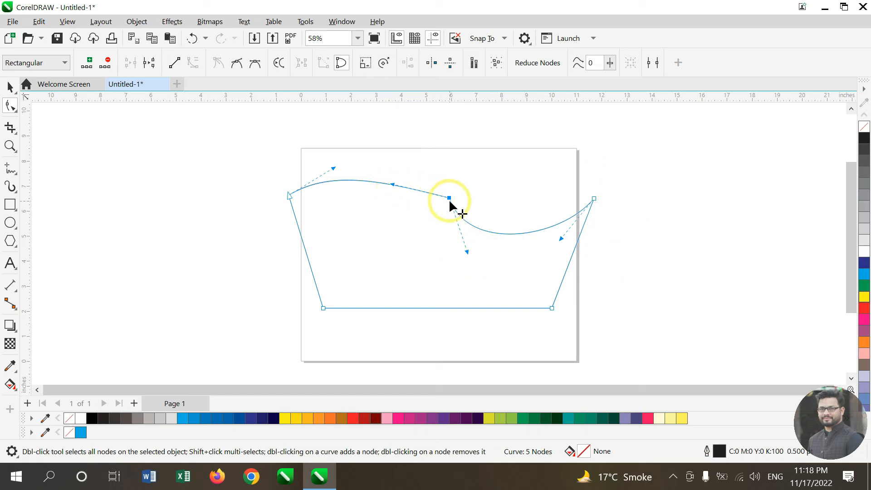
pyautogui.moveTo(393, 184); pyautogui.dragTo(429, 148)
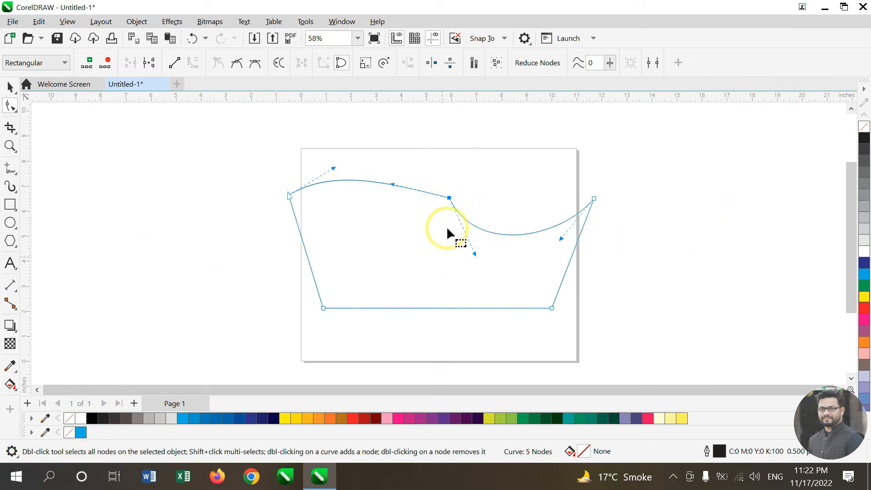
# Step: Convert the middle node to a smooth node and drag its handle to reshape the top curve
pyautogui.click(449, 198)
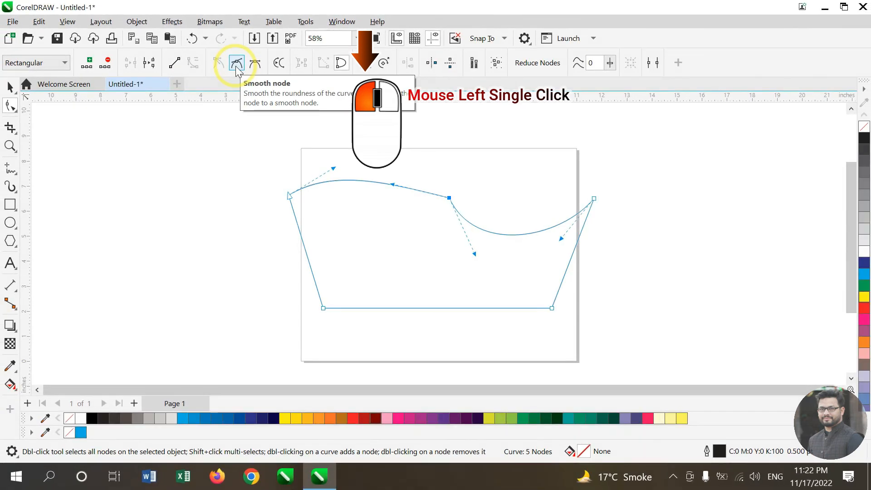
pyautogui.click(236, 64)
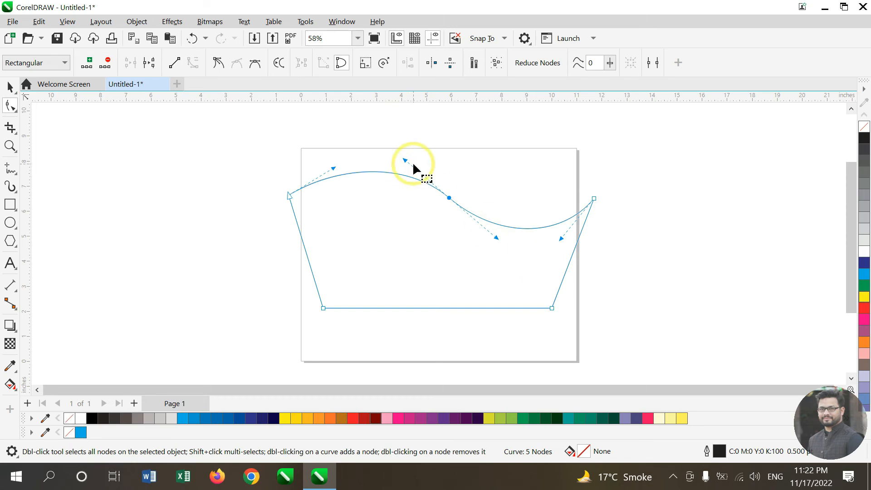
pyautogui.click(496, 240)
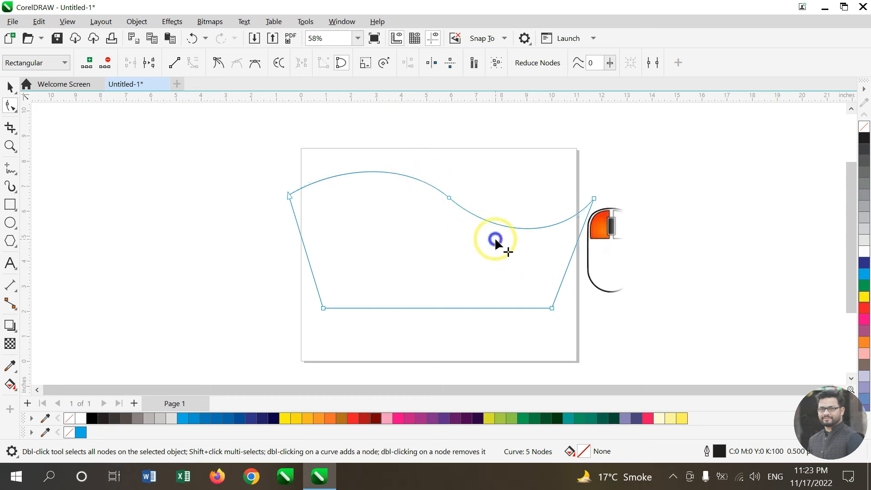
pyautogui.moveTo(495, 240); pyautogui.dragTo(438, 354)
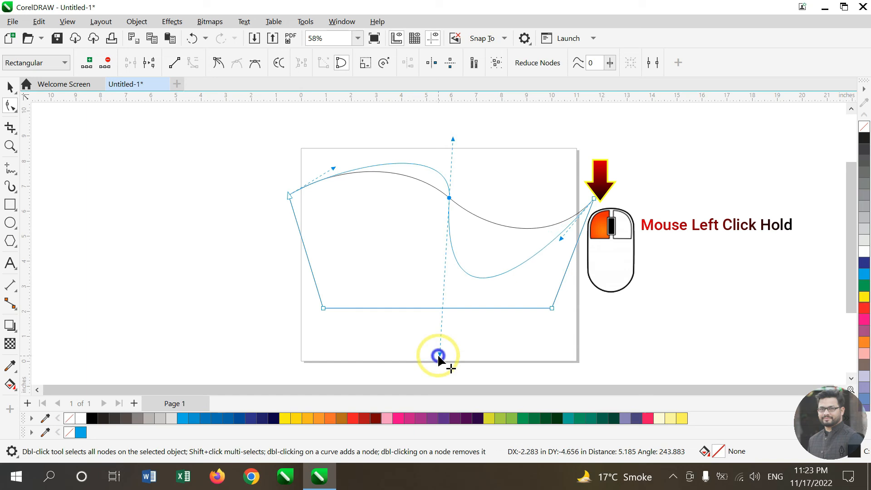
pyautogui.moveTo(438, 354); pyautogui.dragTo(446, 358)
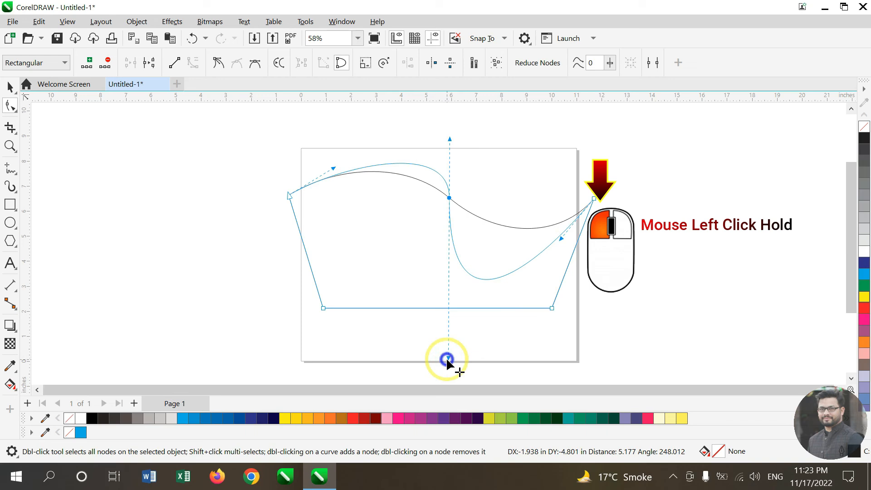
pyautogui.moveTo(447, 358); pyautogui.dragTo(770, 354)
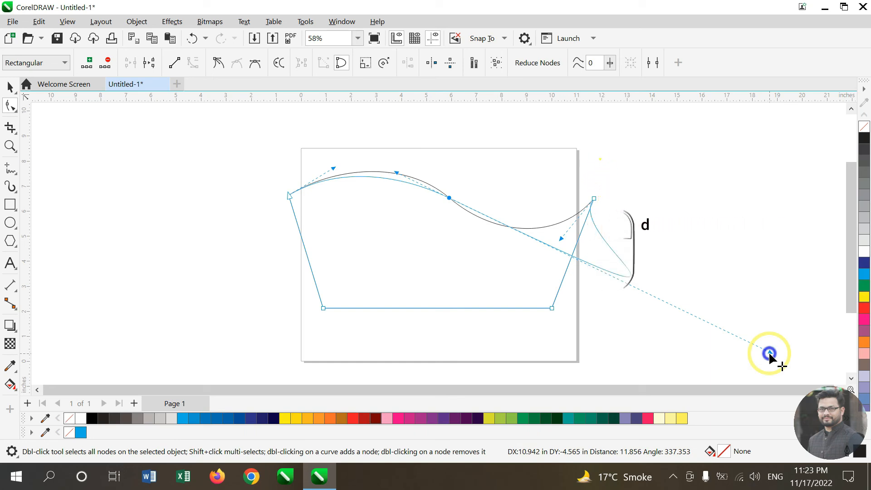
# Step: Select the middle top node and convert it to a symmetrical node
pyautogui.moveTo(769, 352); pyautogui.dragTo(769, 353)
pyautogui.moveTo(769, 352); pyautogui.dragTo(769, 352)
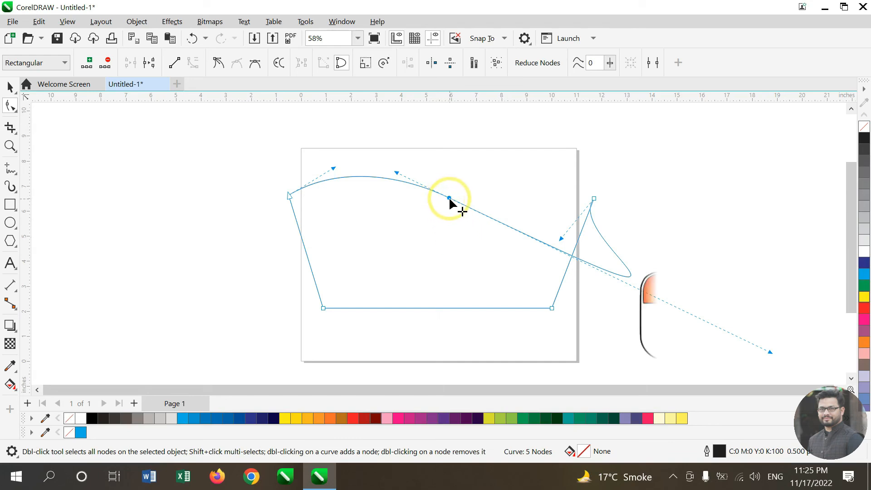
pyautogui.click(446, 197)
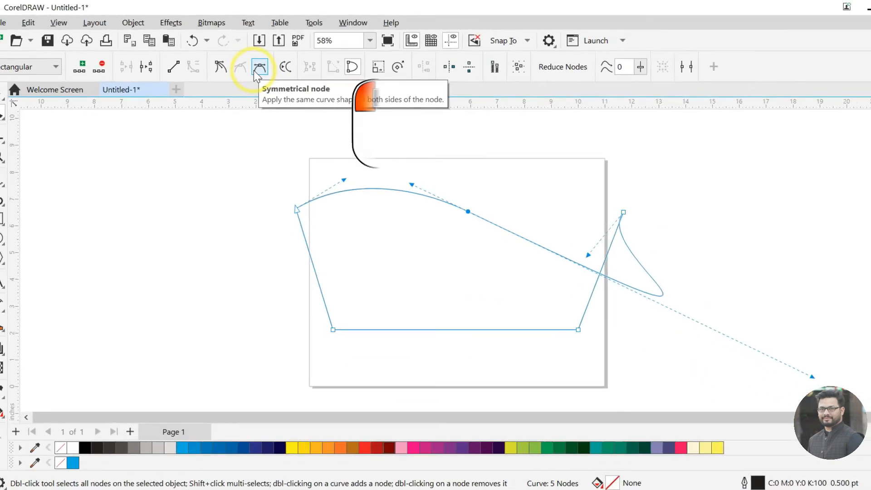
pyautogui.click(441, 249)
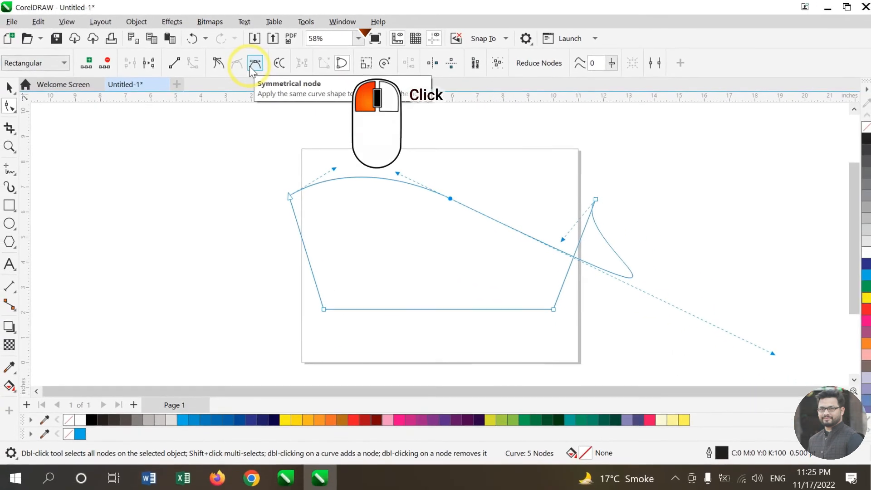
pyautogui.click(251, 66)
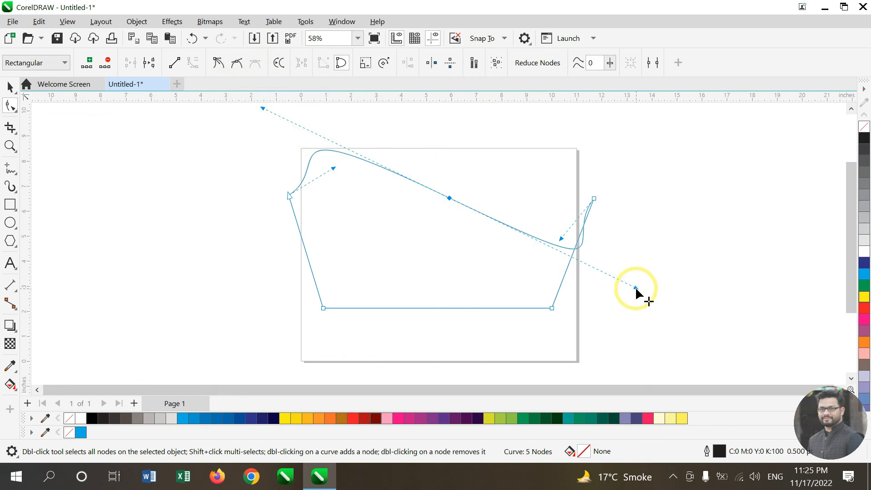
# Step: Drag the symmetrical node's handle around to reshape the top curve equally on both sides
pyautogui.moveTo(635, 287); pyautogui.dragTo(398, 275)
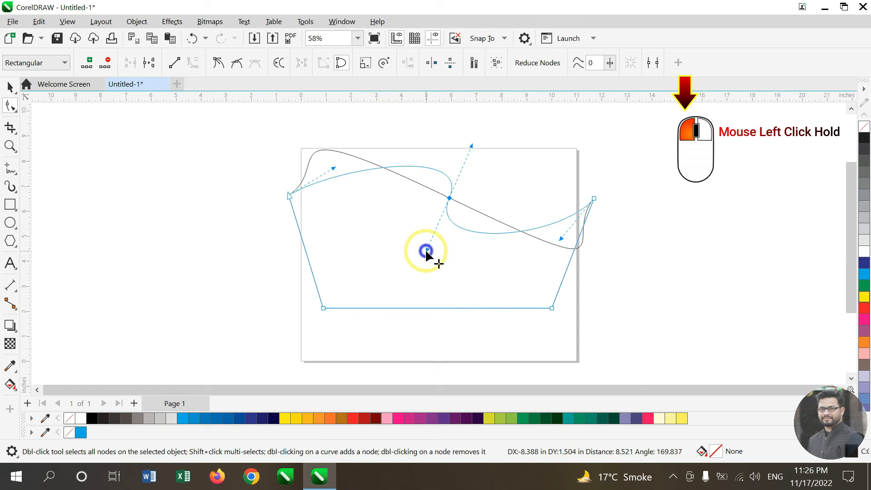
pyautogui.moveTo(425, 250); pyautogui.dragTo(403, 303)
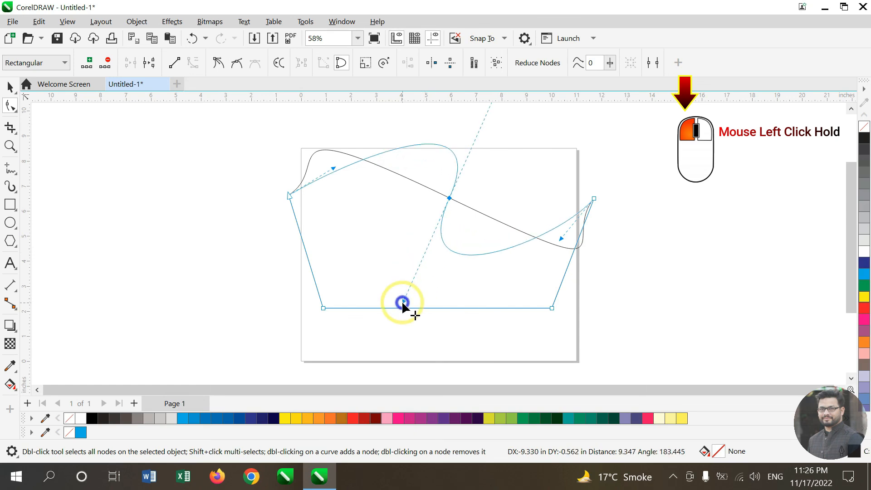
pyautogui.moveTo(402, 301); pyautogui.dragTo(403, 219)
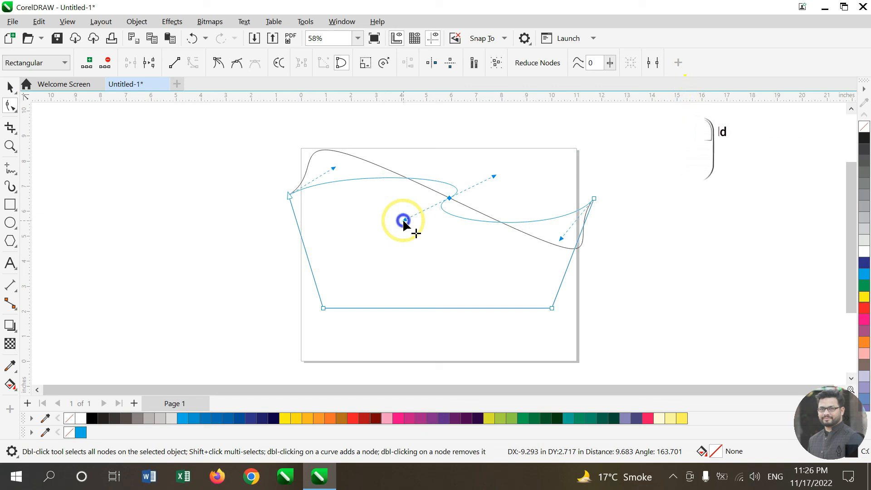
pyautogui.moveTo(403, 221); pyautogui.dragTo(404, 220)
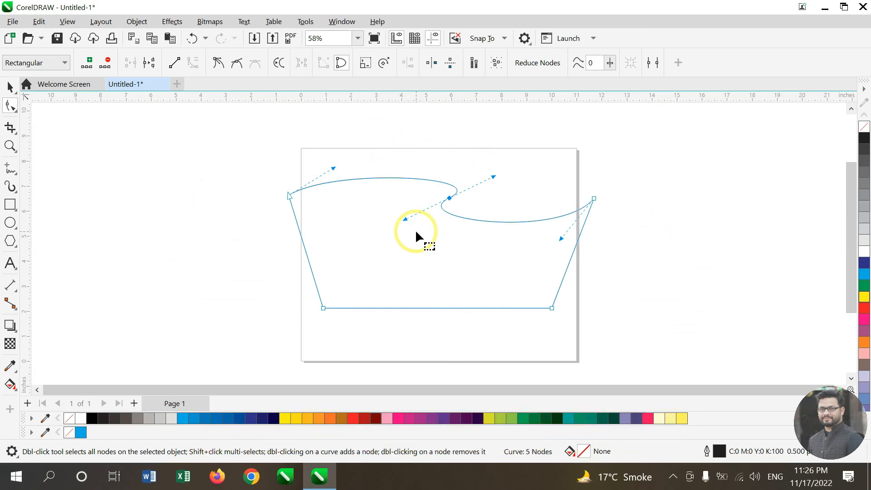
# Step: Undo the symmetrical node conversion and handle drags
pyautogui.hotkey('ctrl', 'z')
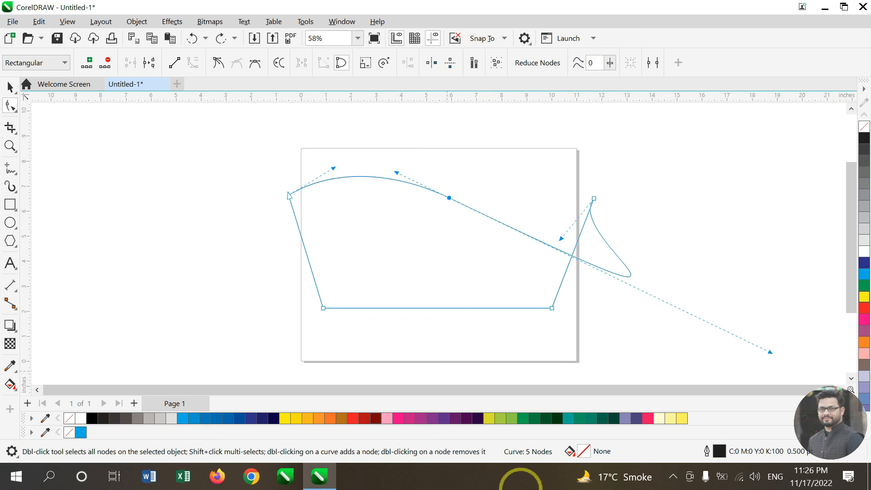
# Step: Convert the middle top node to a symmetrical node and drag its handle to reshape the top curve
pyautogui.rightClick(449, 204)
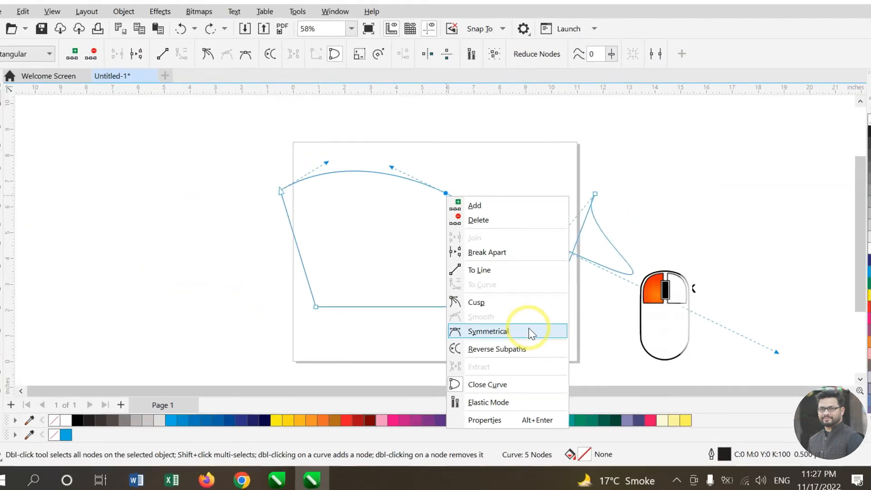
pyautogui.click(514, 330)
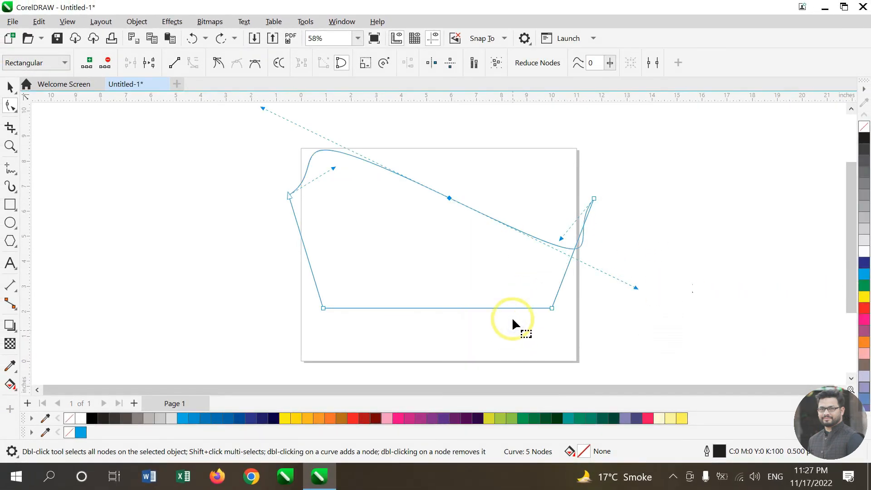
pyautogui.click(635, 289)
pyautogui.moveTo(635, 288); pyautogui.dragTo(413, 250)
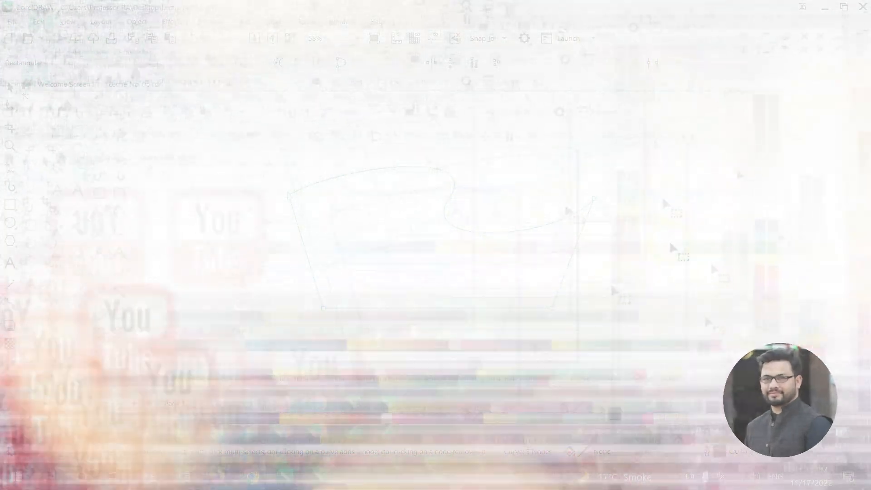